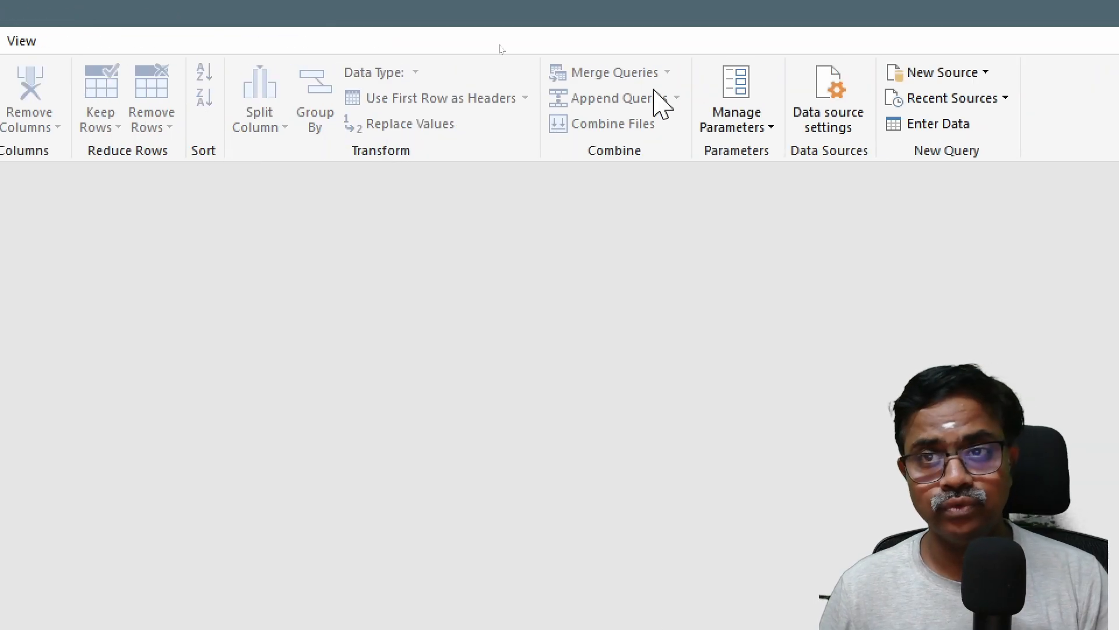
- Import Sheet1 from the Excel workbook test1 in Downloads as a new query
click(926, 73)
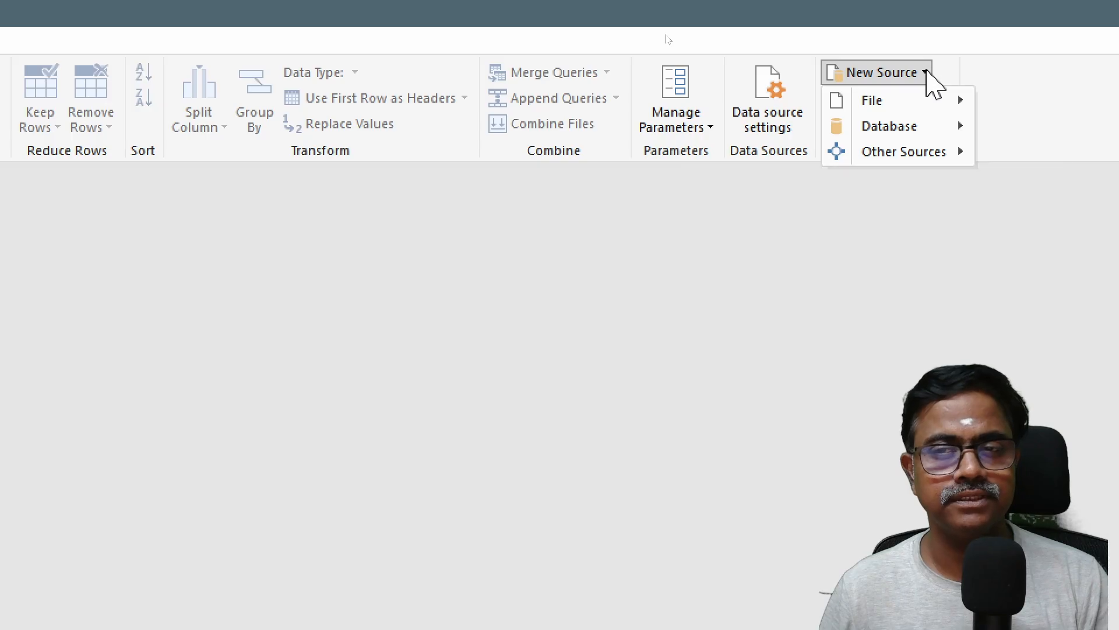
mouse_move(914, 104)
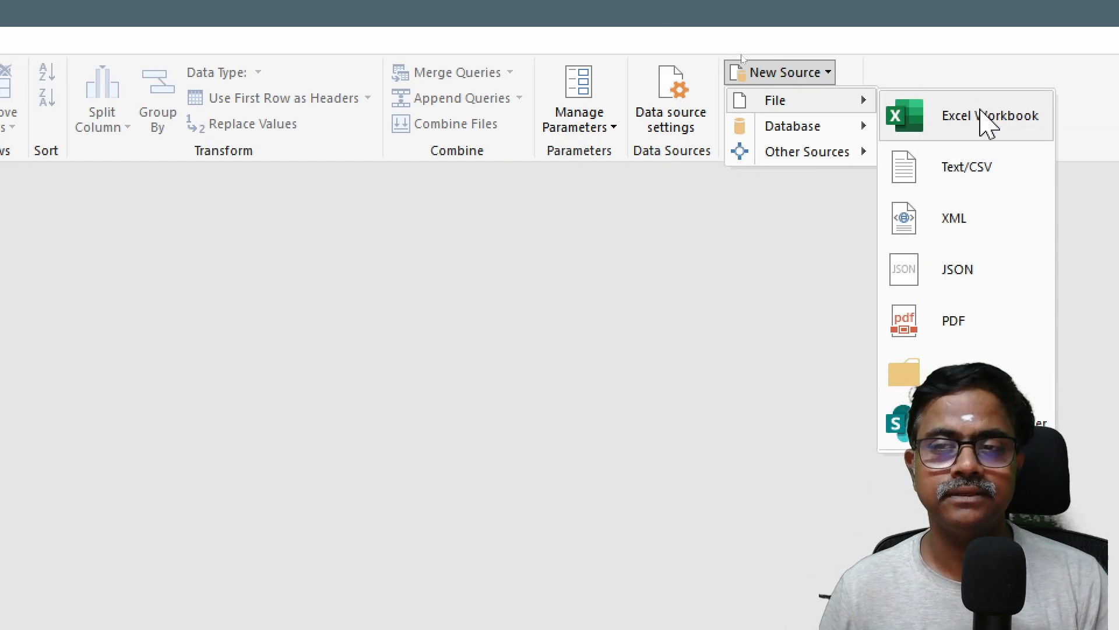
click(982, 115)
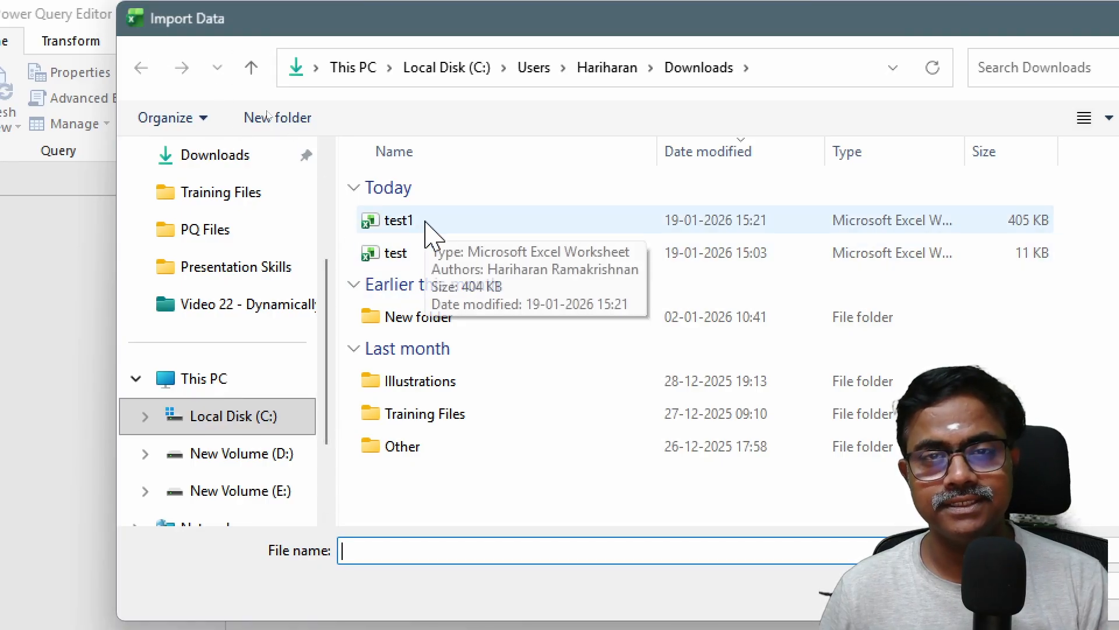
click(425, 224)
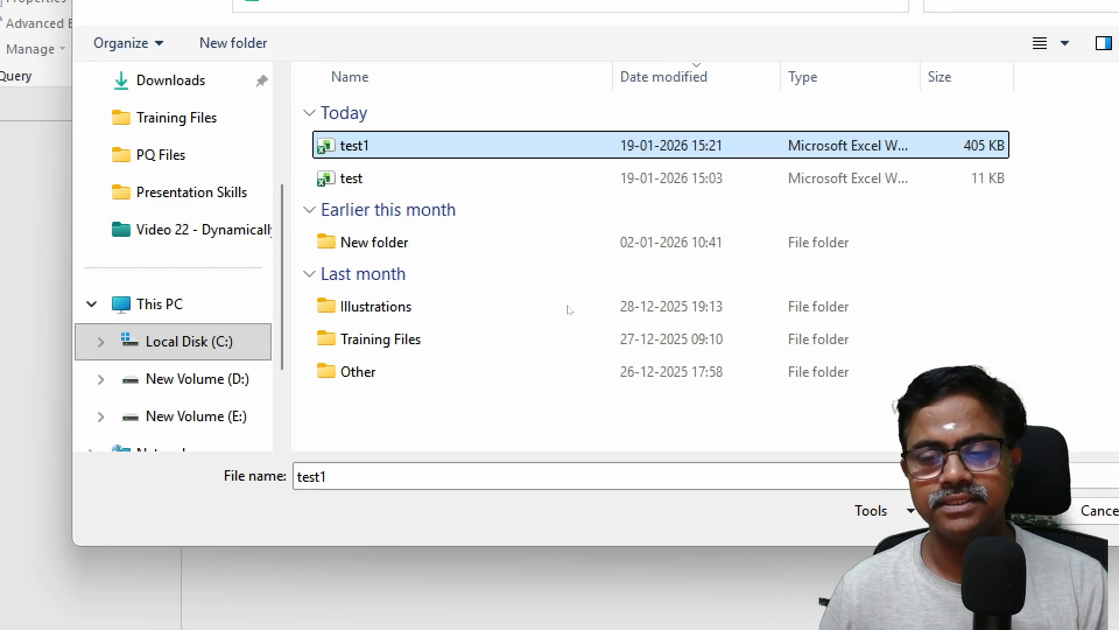
click(979, 514)
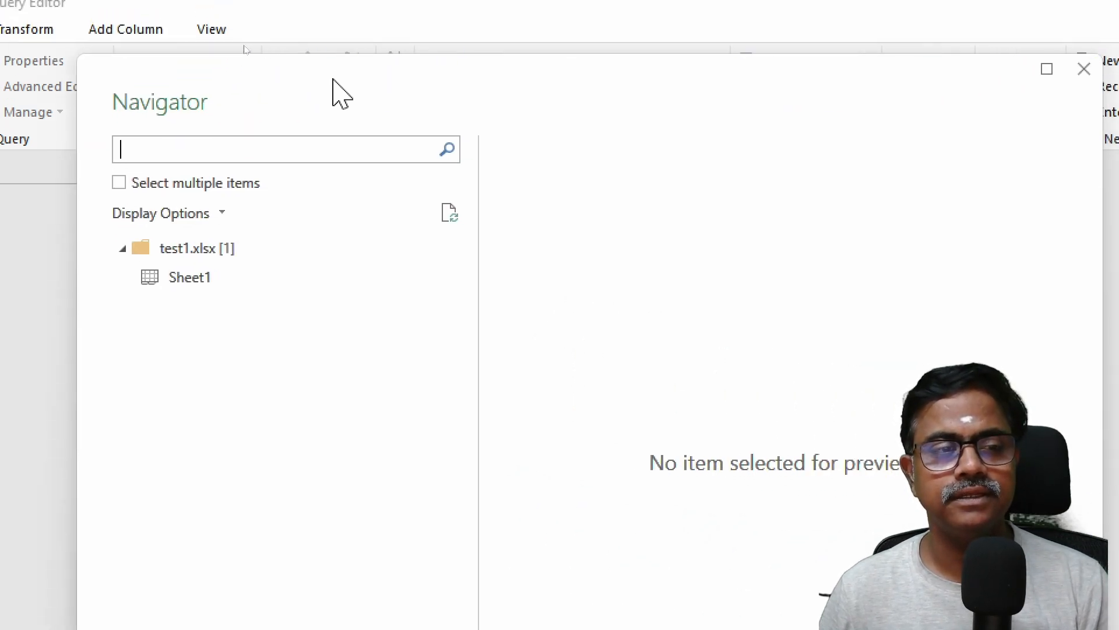
click(216, 279)
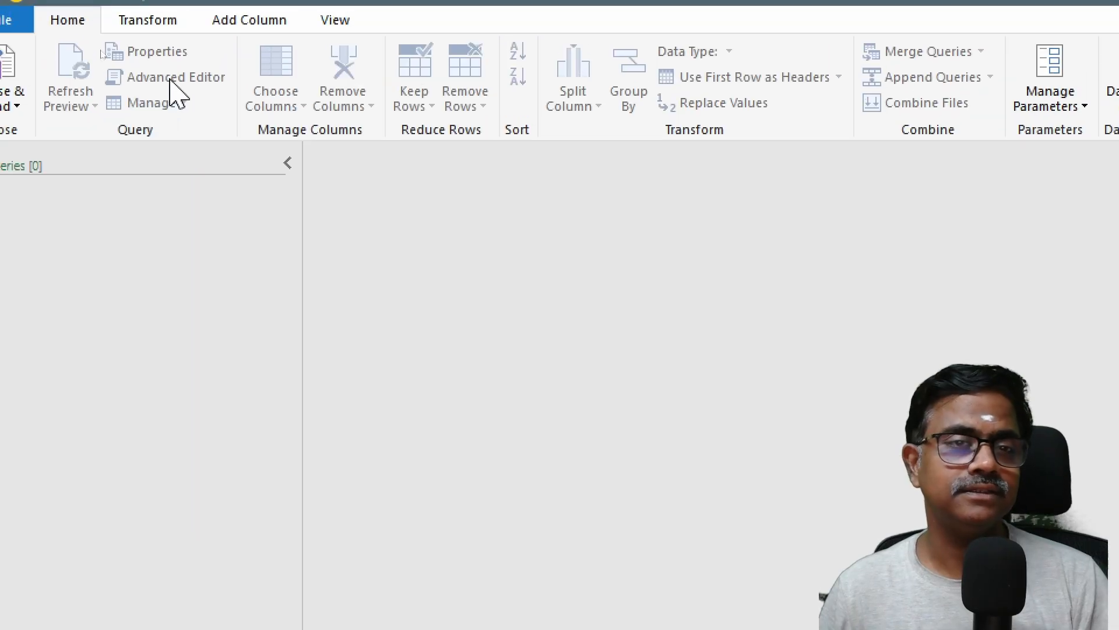
click(195, 77)
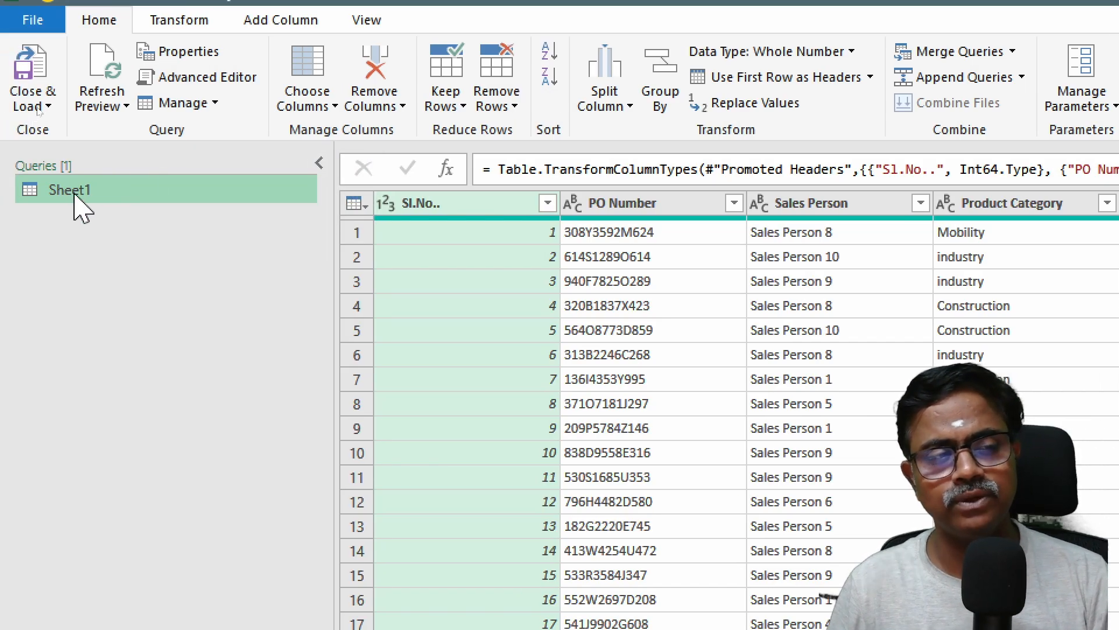
- Rename the Sheet1 query as AdvReport
double_click(77, 192)
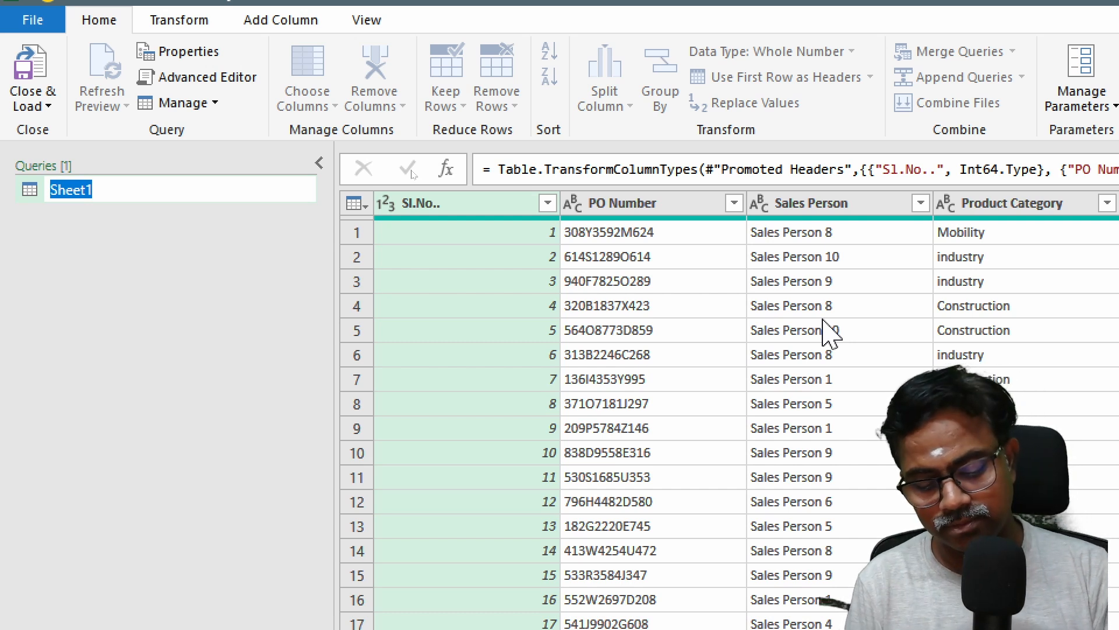
text(AdvRepor)
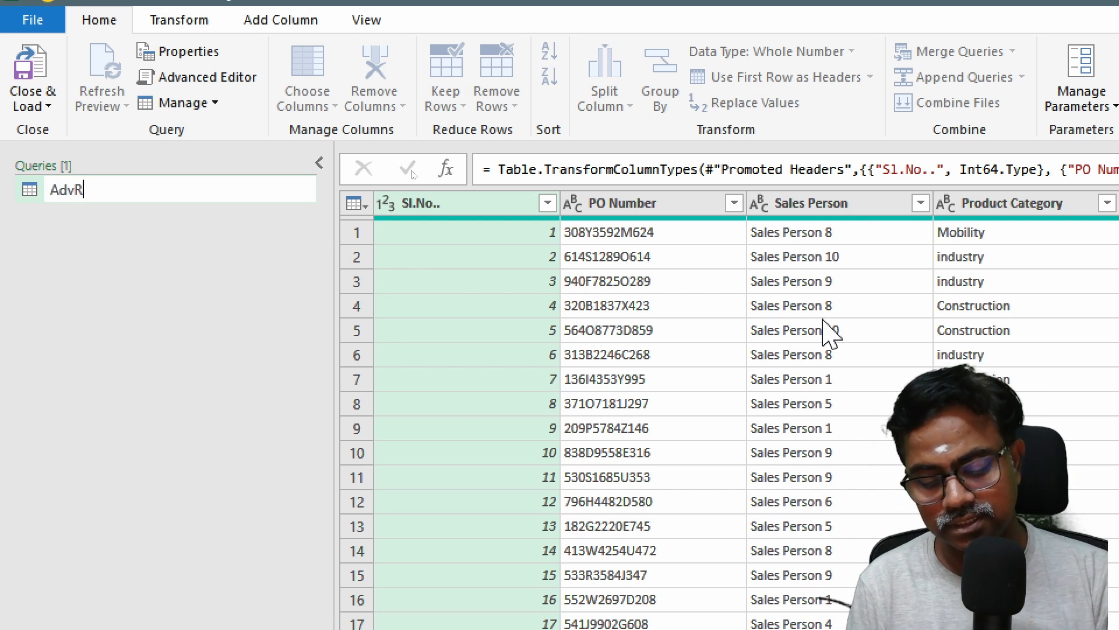
text(t)
key(Return)
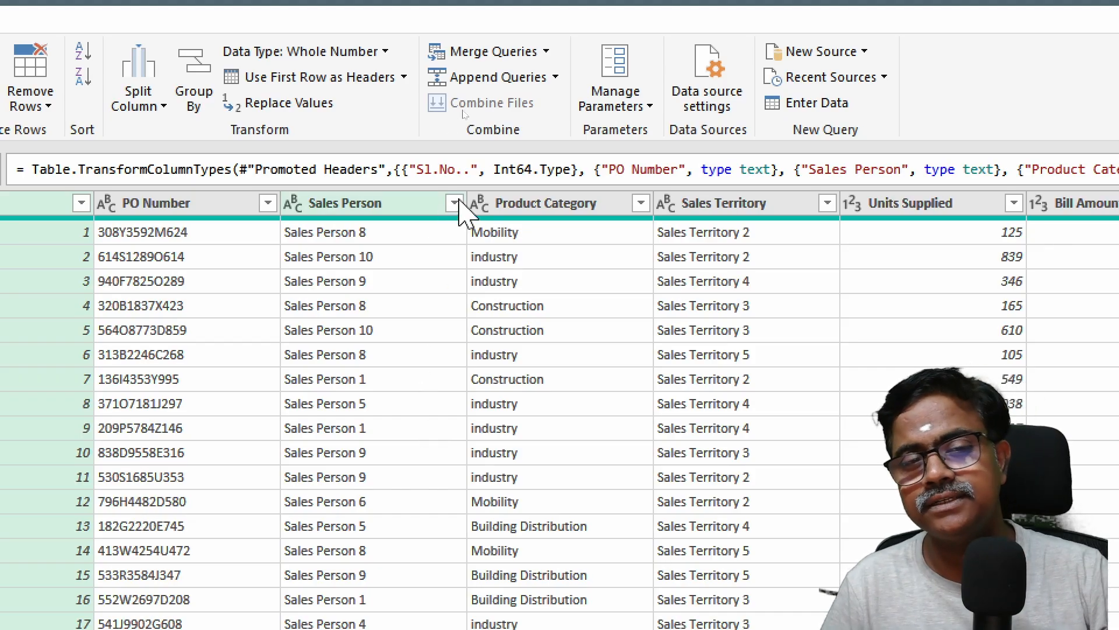
- Sort the table ascending by Sales Person, with Sales Territory ascending as the second sort level, and check the row order
click(455, 203)
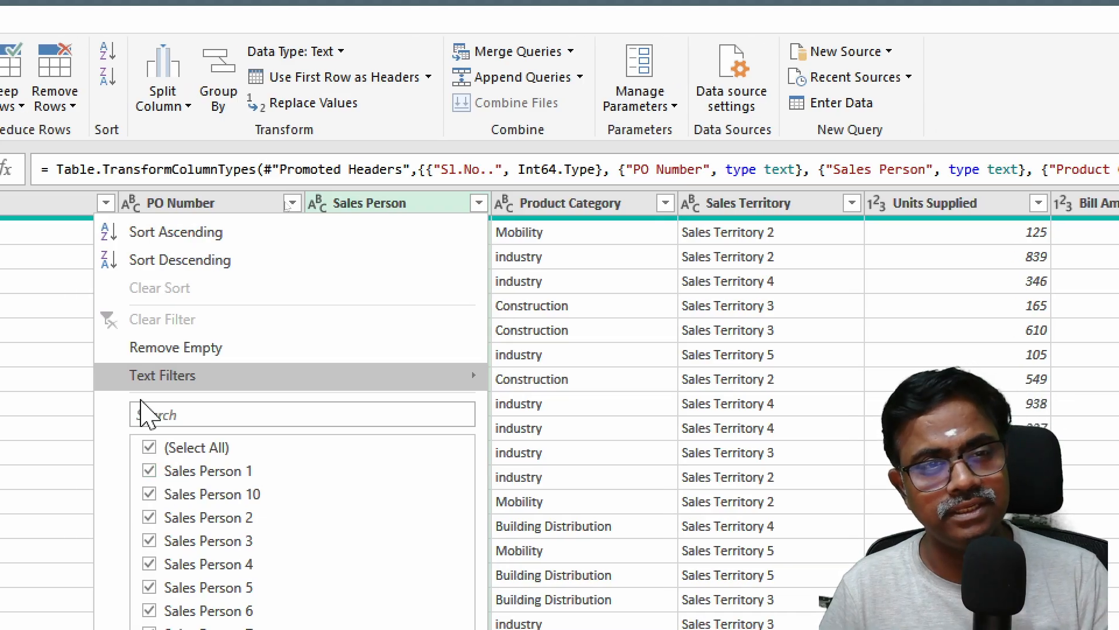
key(Escape)
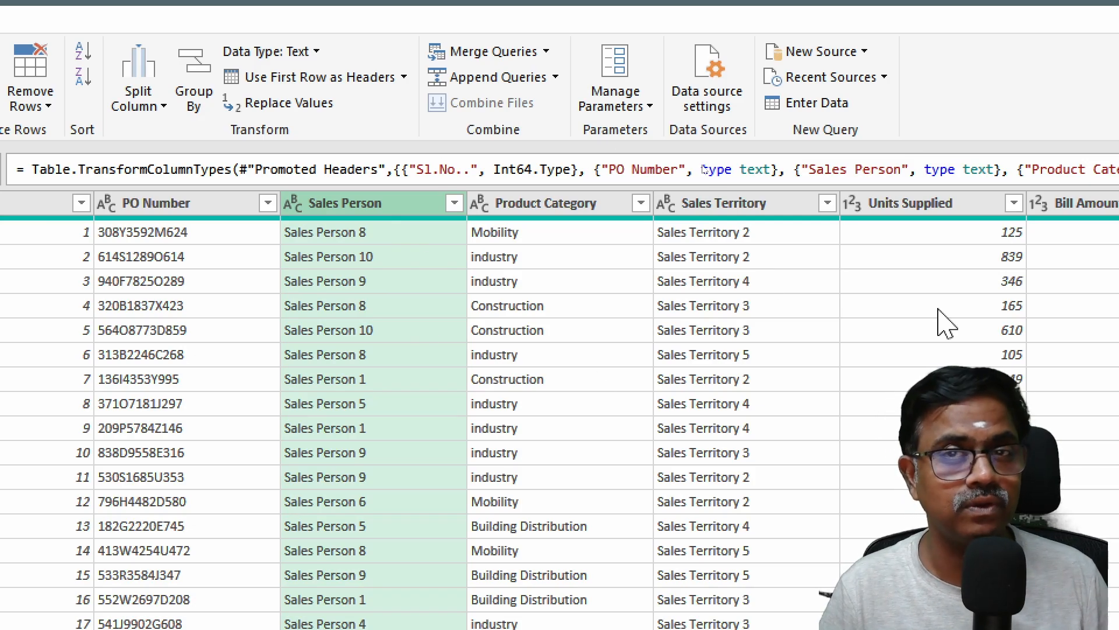
click(455, 203)
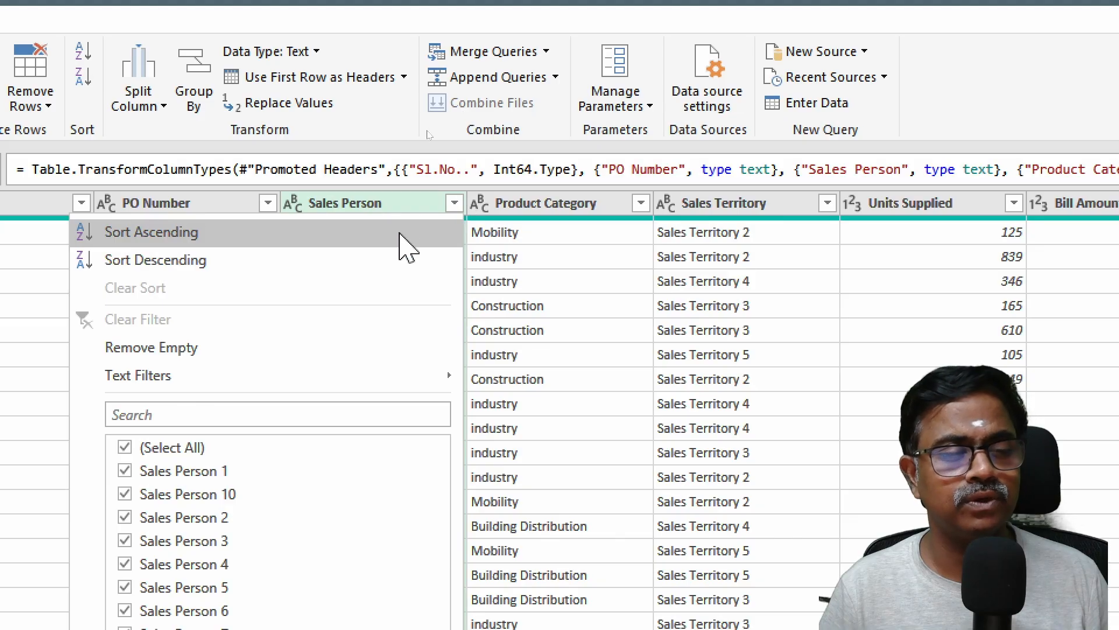
click(255, 247)
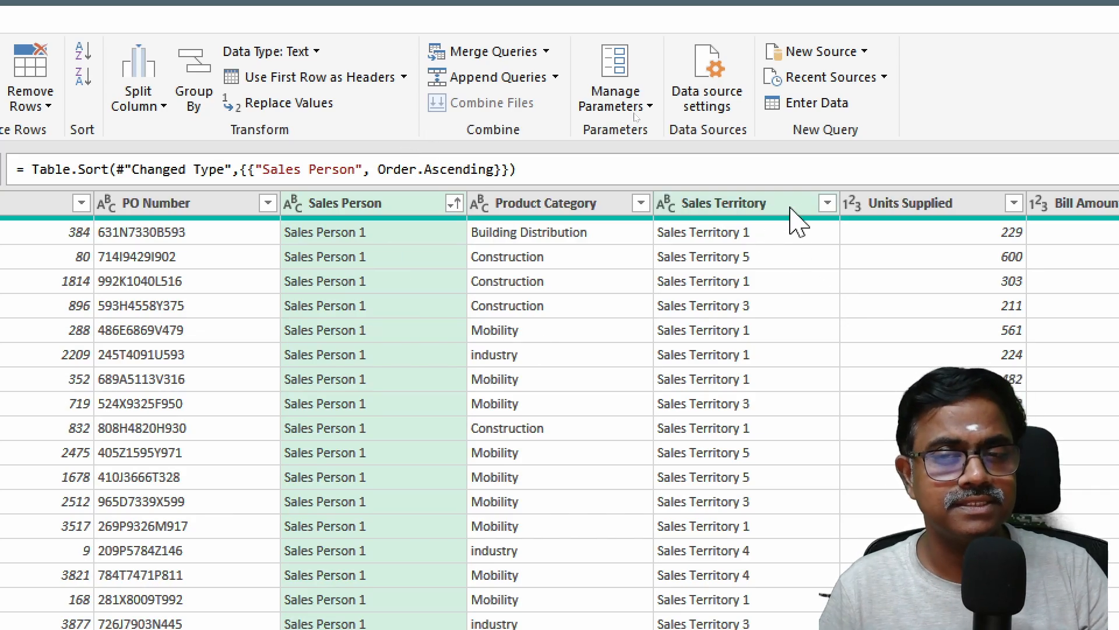
click(830, 204)
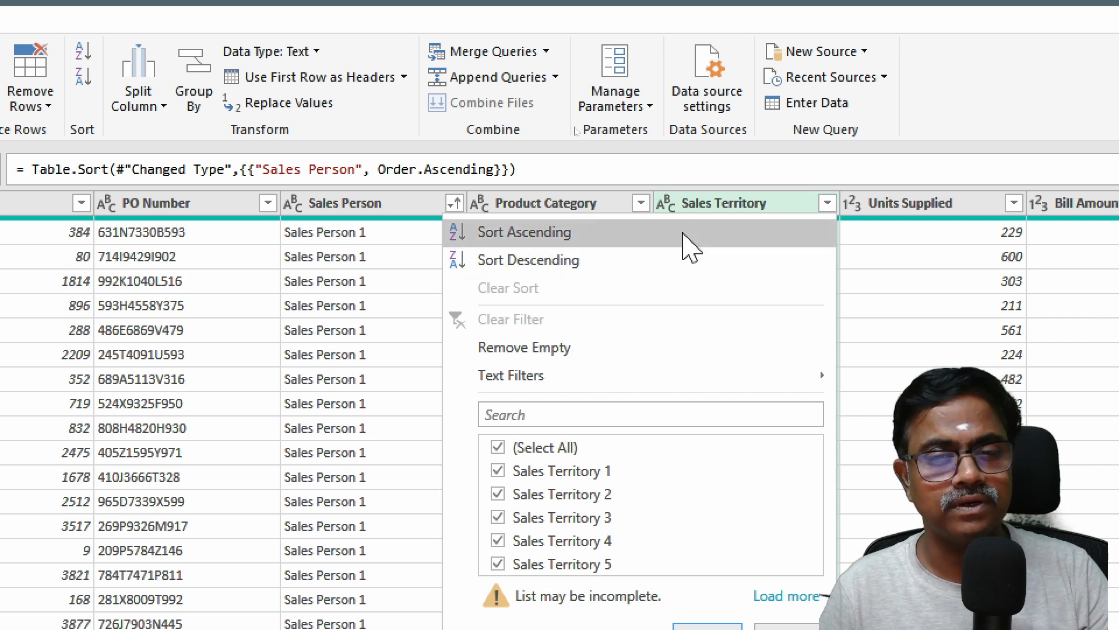
click(691, 247)
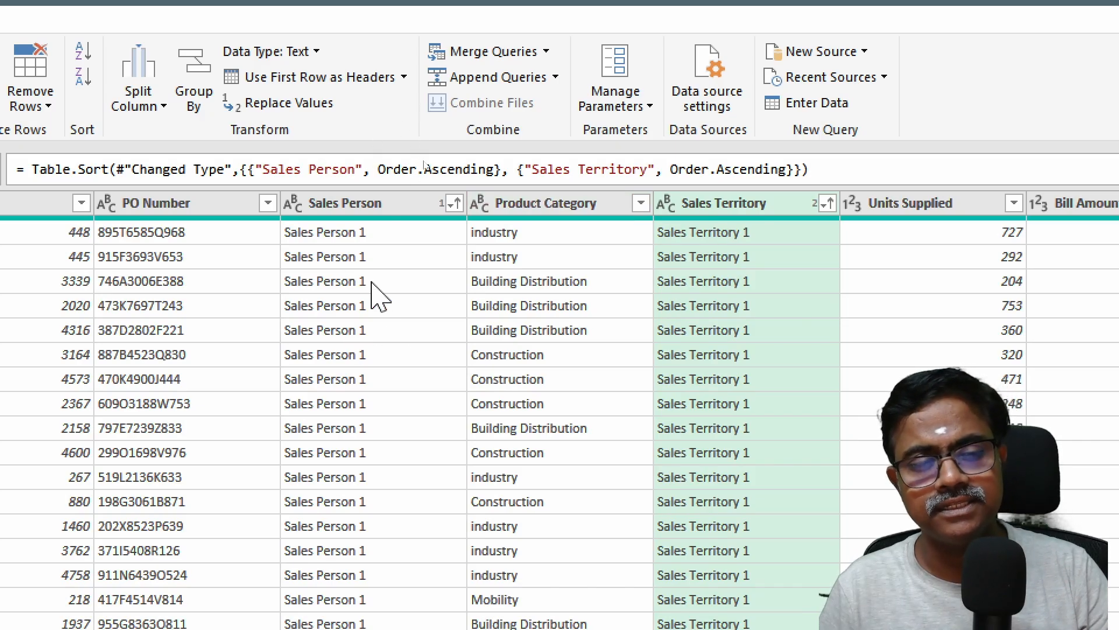
scroll(424, 395, down, 4)
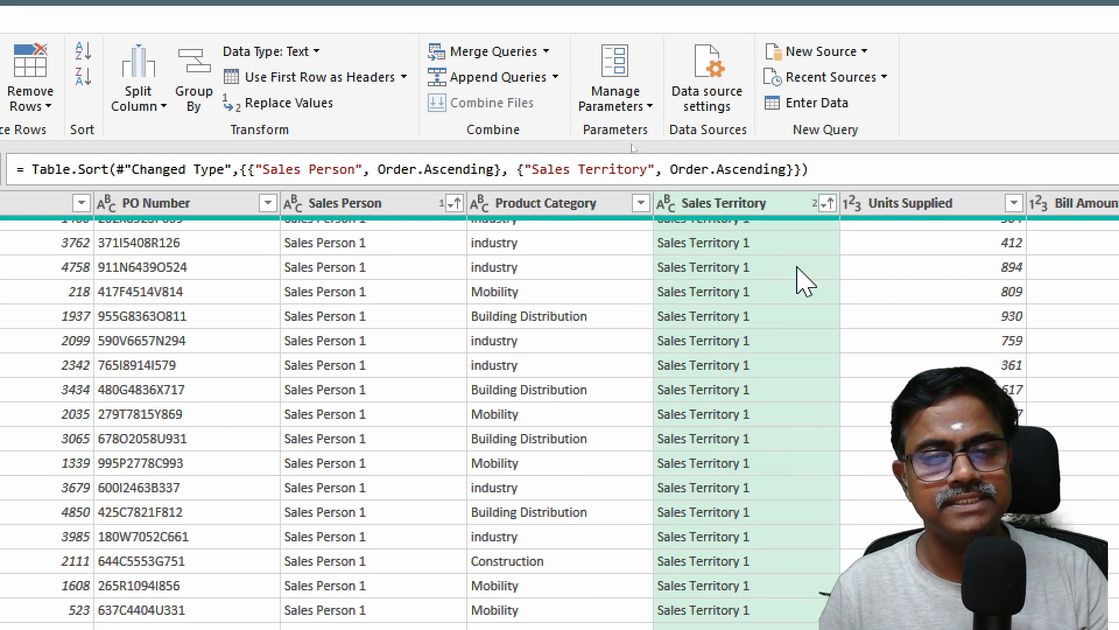
scroll(774, 324, down, 10)
scroll(774, 331, down, 10)
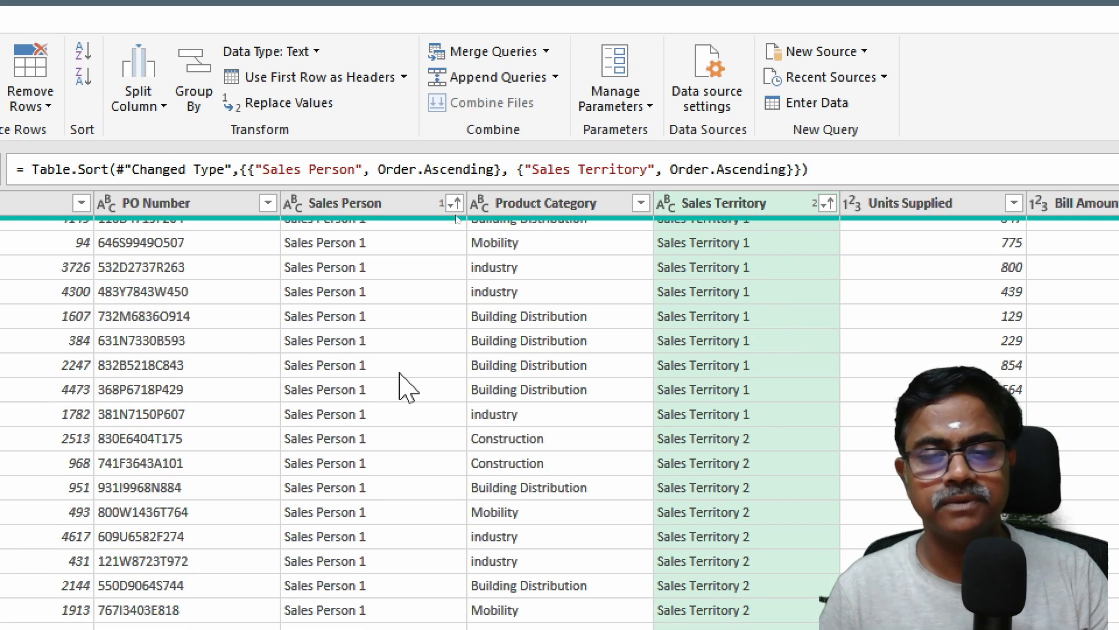
scroll(781, 460, down, 8)
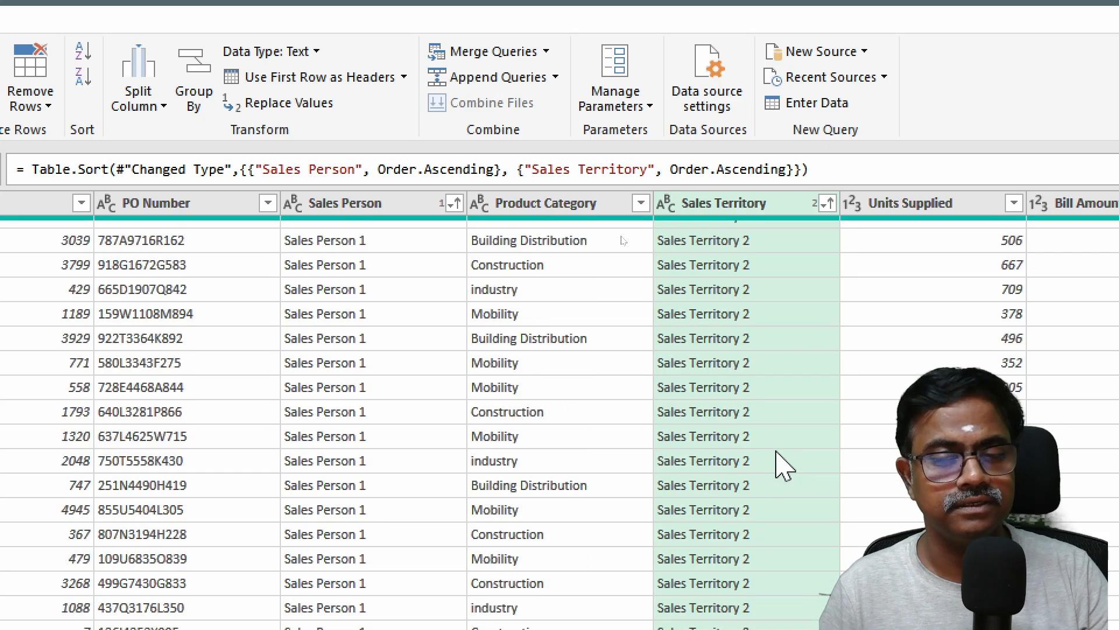
scroll(781, 463, down, 6)
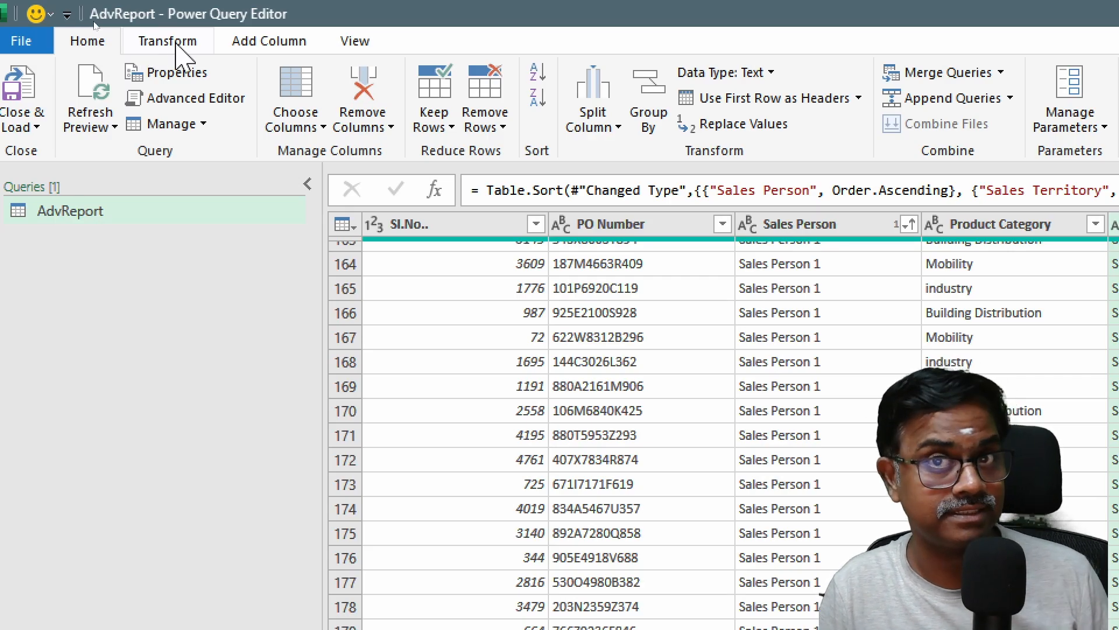
click(277, 52)
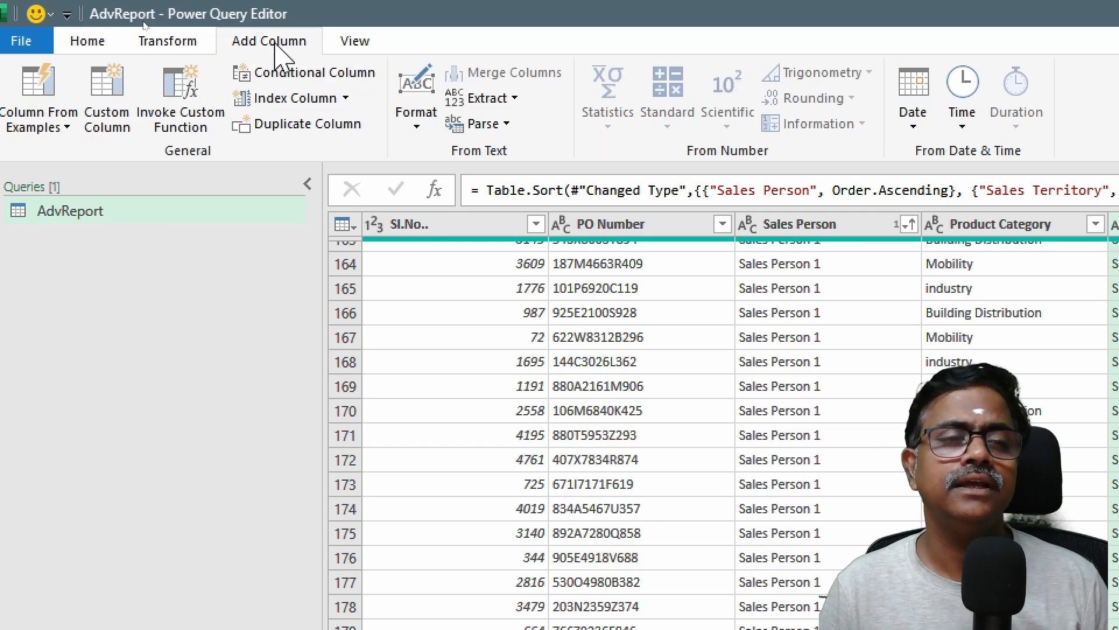
click(321, 74)
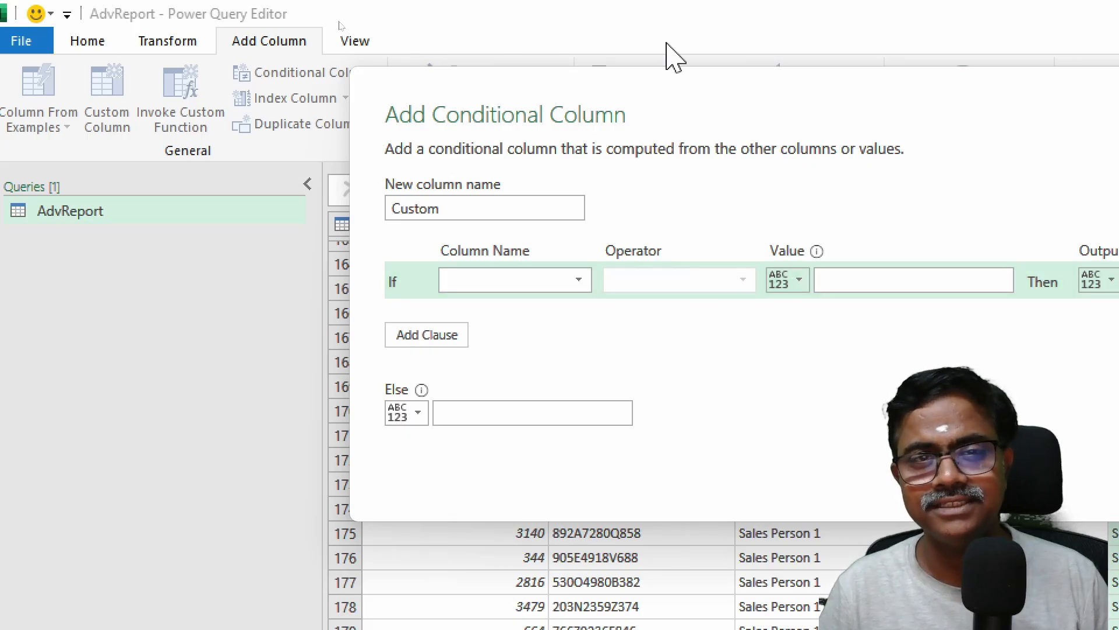
drag(721, 76, 432, 49)
click(1002, 57)
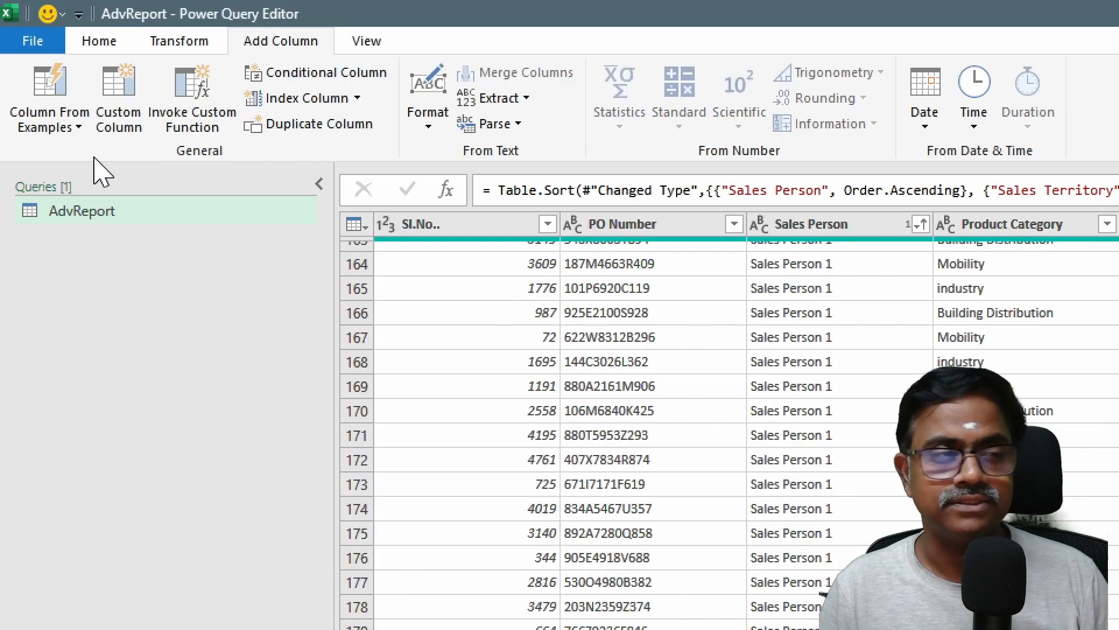
- Start a new custom column in the AdvReport query and name it HelperColumn
click(107, 99)
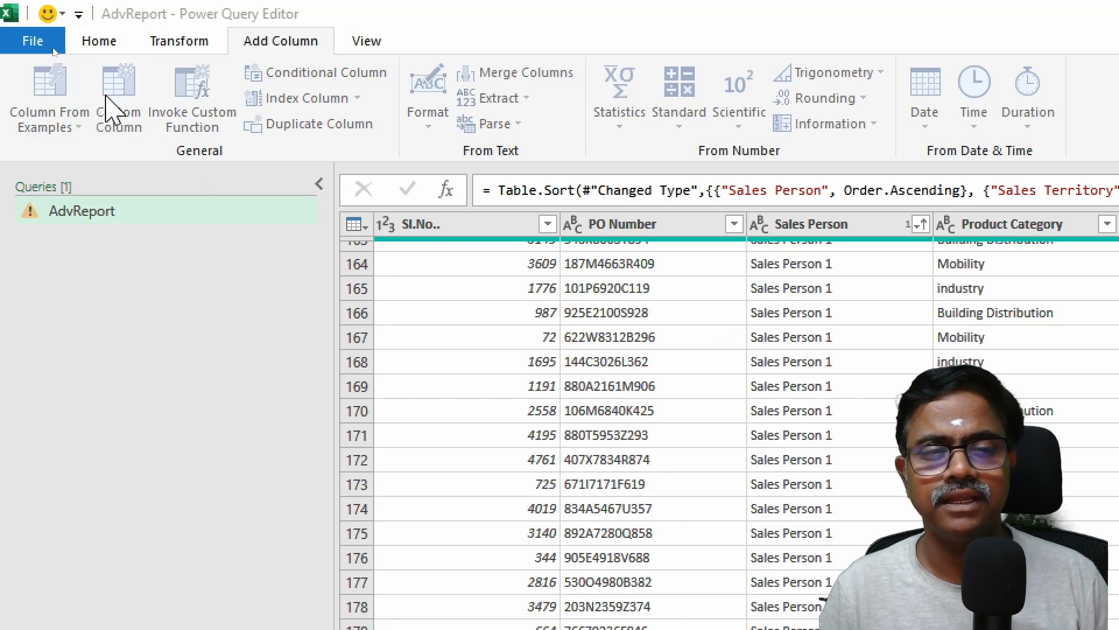
drag(781, 238, 565, 118)
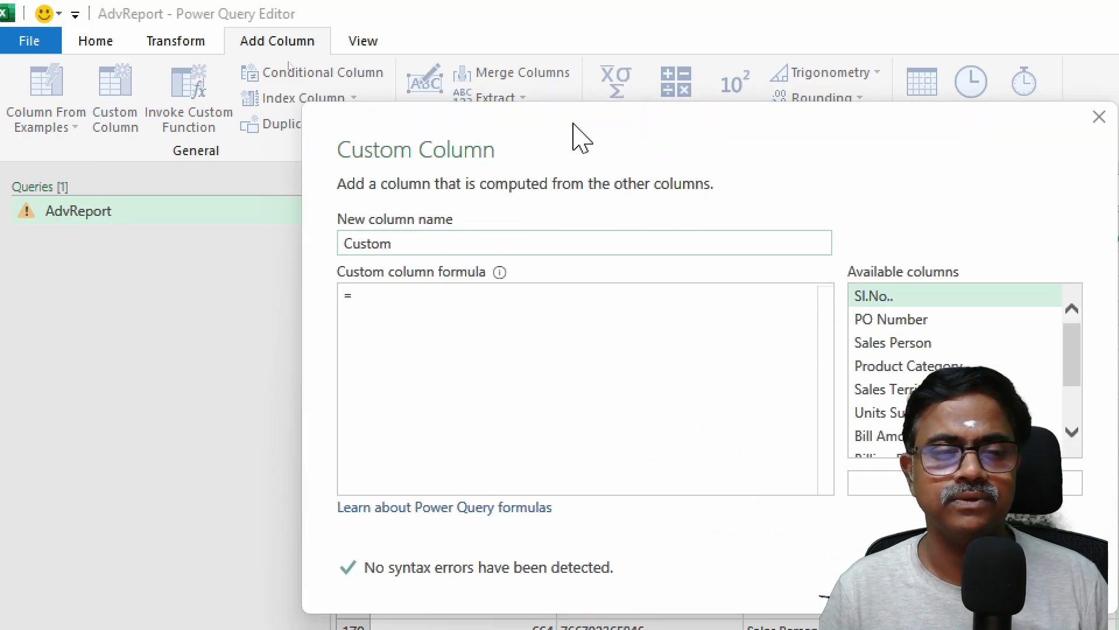
drag(449, 236, 287, 217)
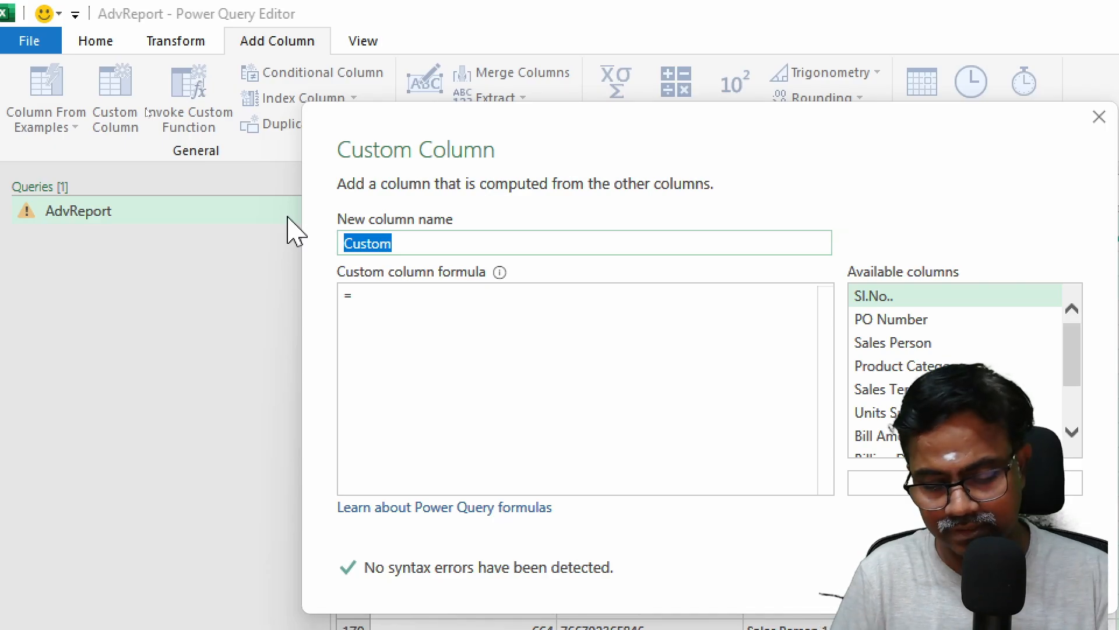
text(Helper)
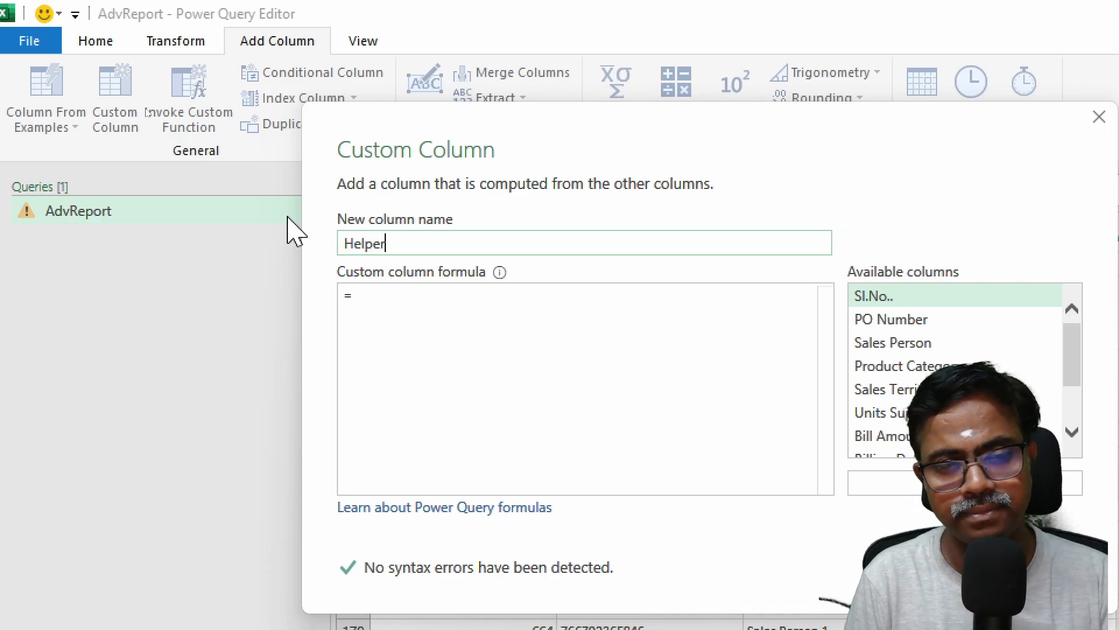
text(Column)
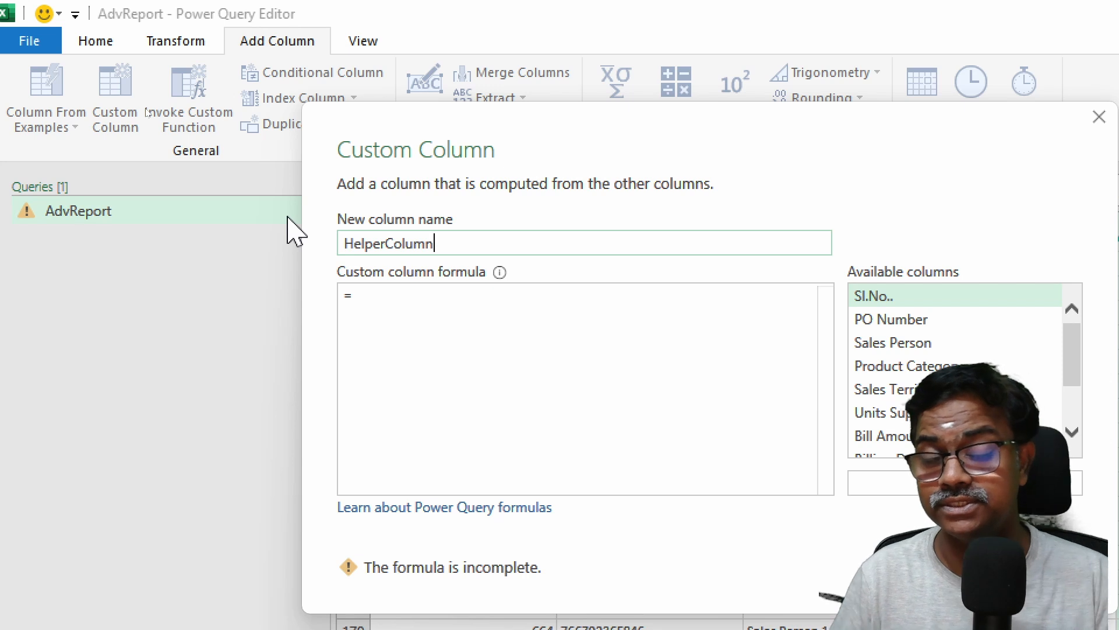
- Begin the HelperColumn formula with if [Sales Person] = "Sales Person 1", followed by Or on its own line
click(417, 302)
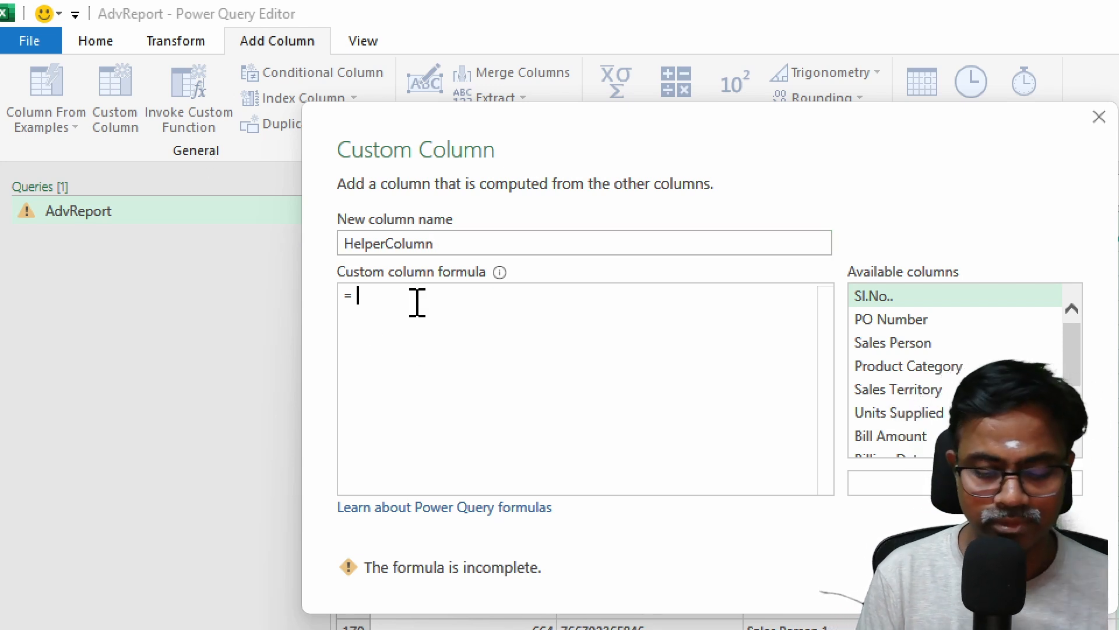
text(if)
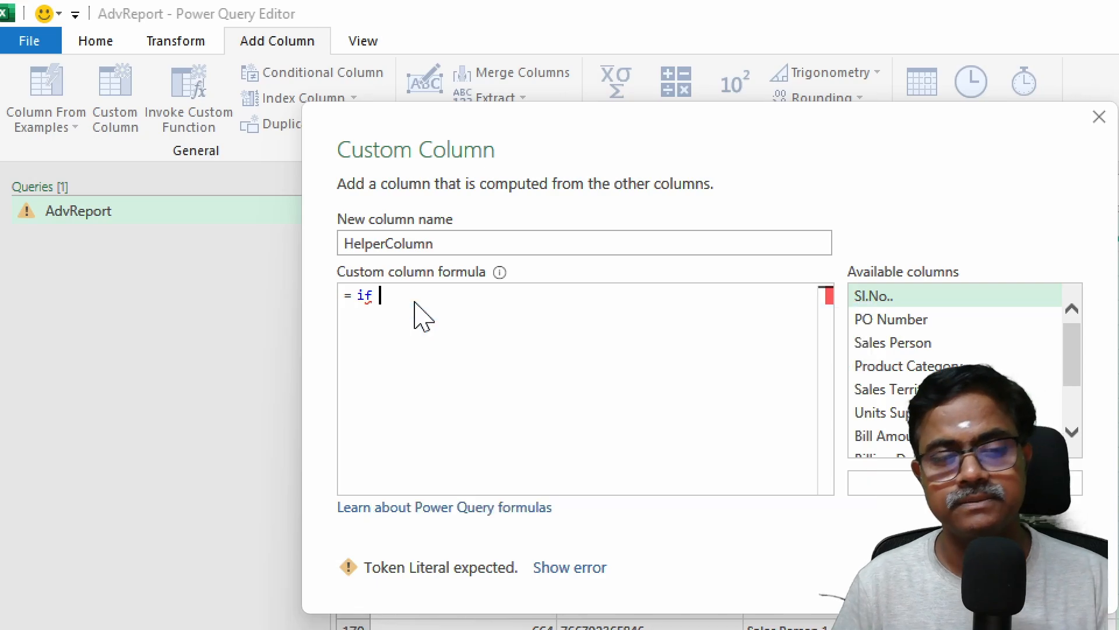
double_click(894, 342)
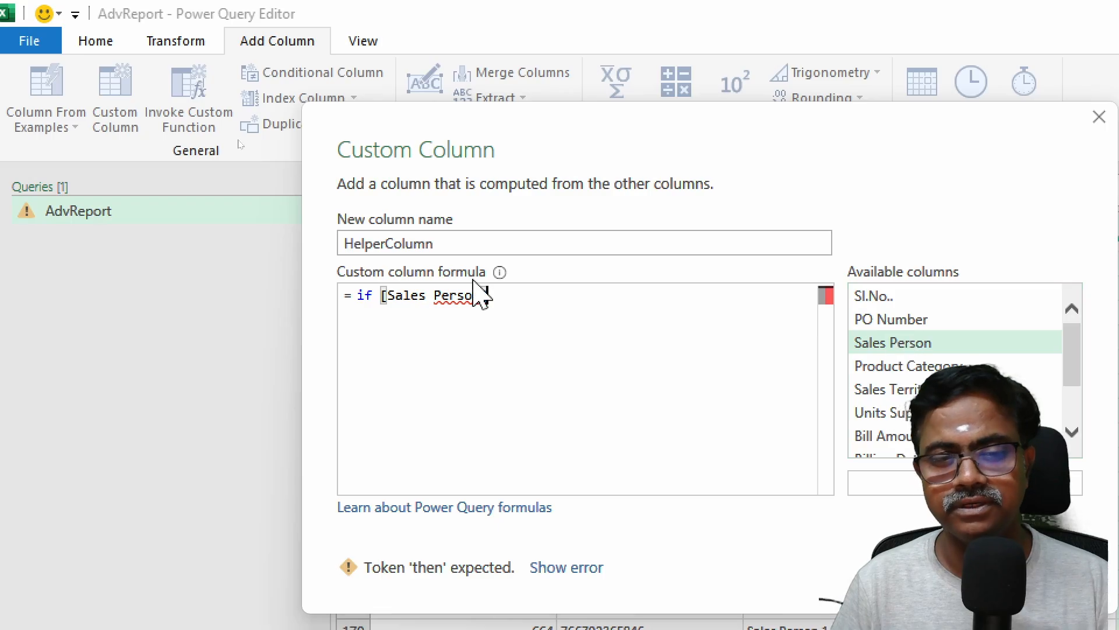
text(=)
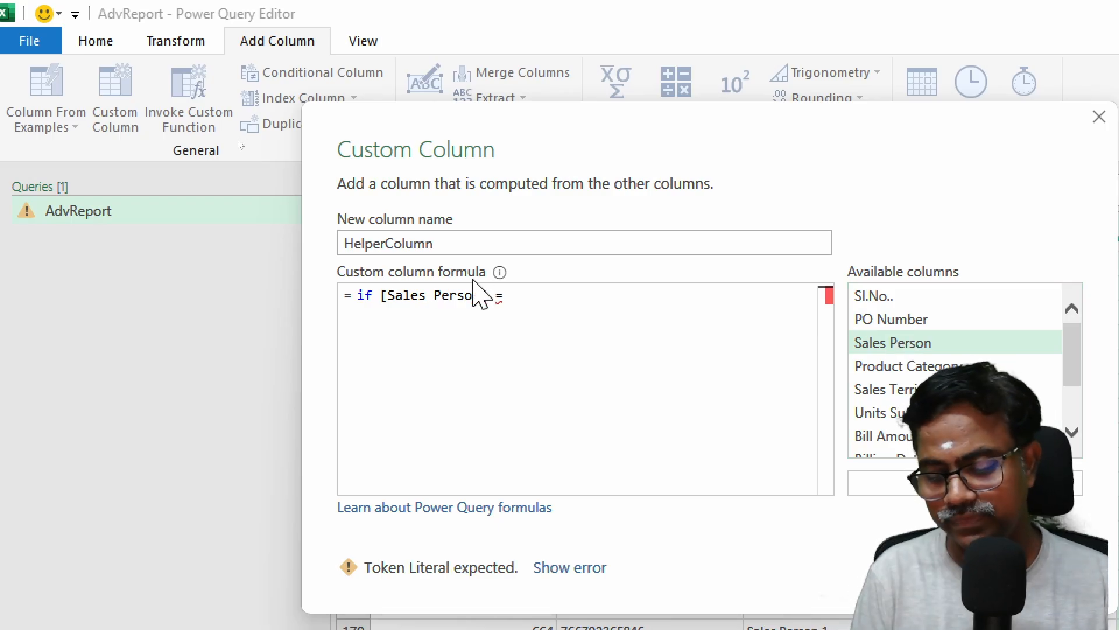
text( "Sale)
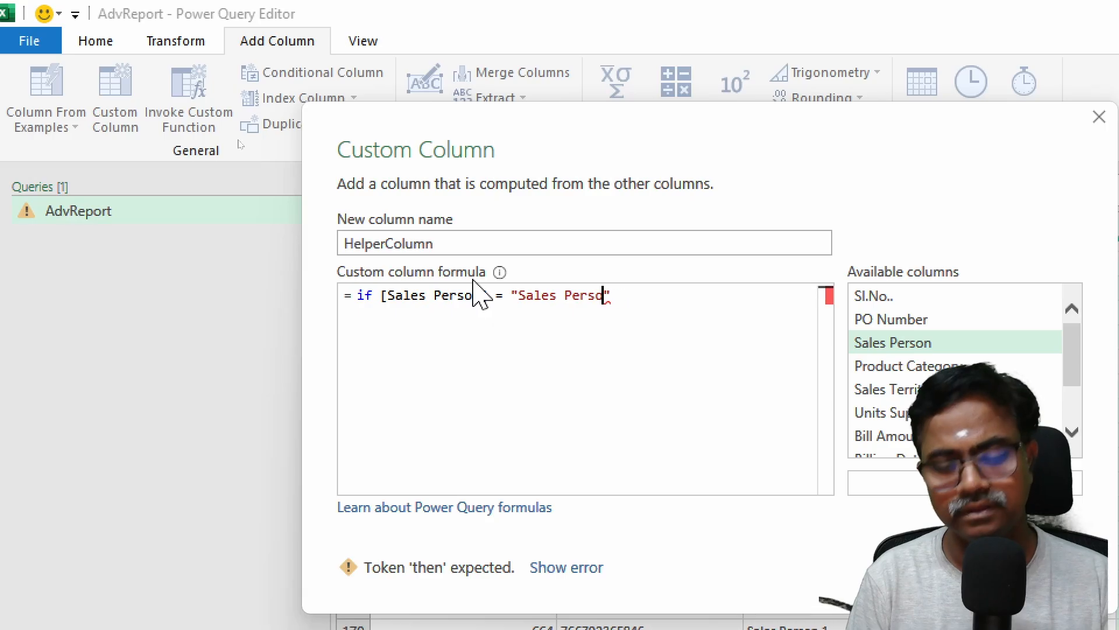
text(s Person 1)
key(End)
key(Return)
text(Orac)
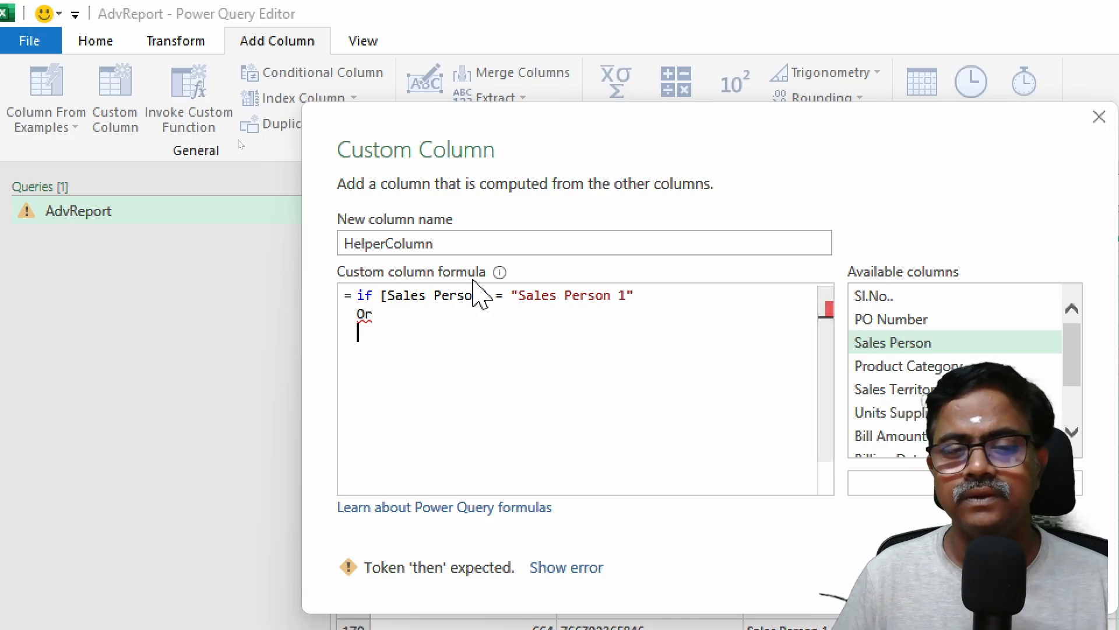
key(Return)
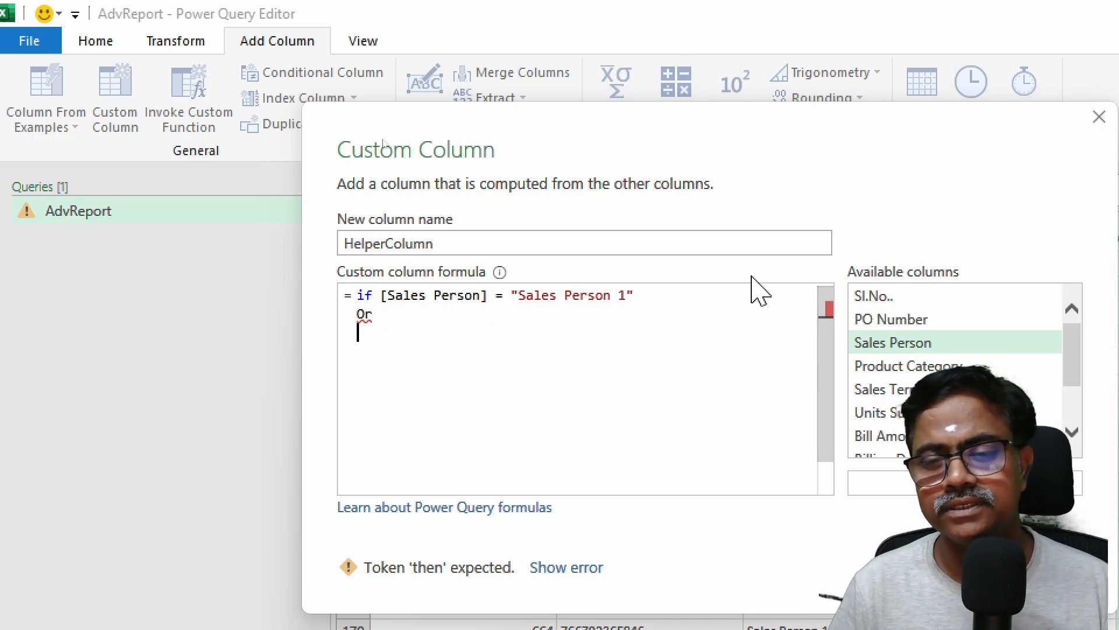
- Add the second condition [Sales Territory] = "Sales Territory 4" to the formula, followed by then on its own line
double_click(899, 392)
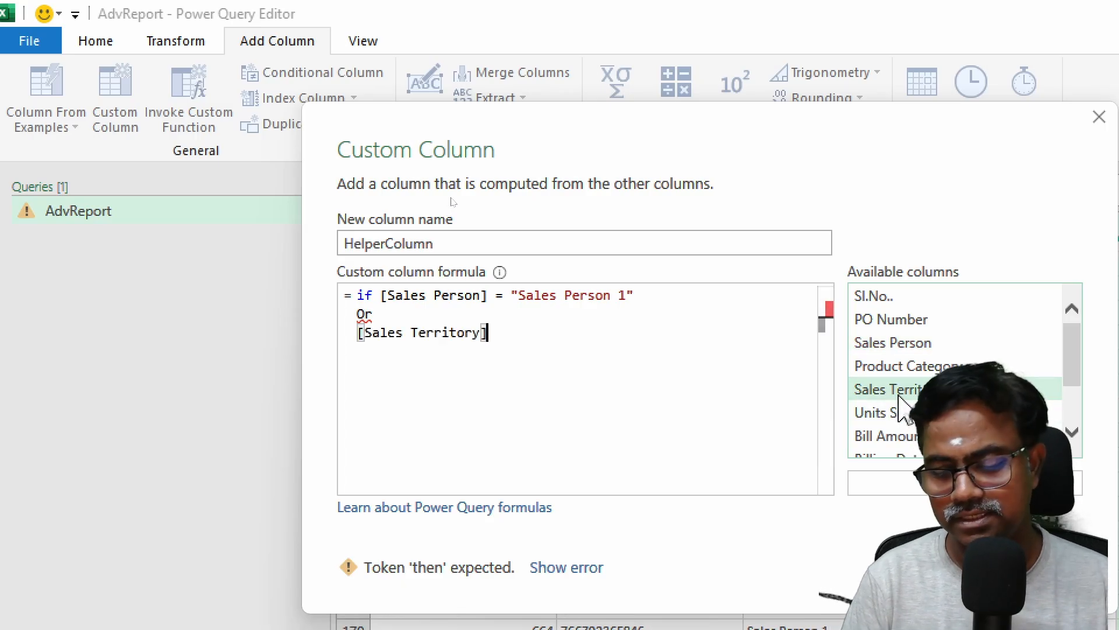
text(= )
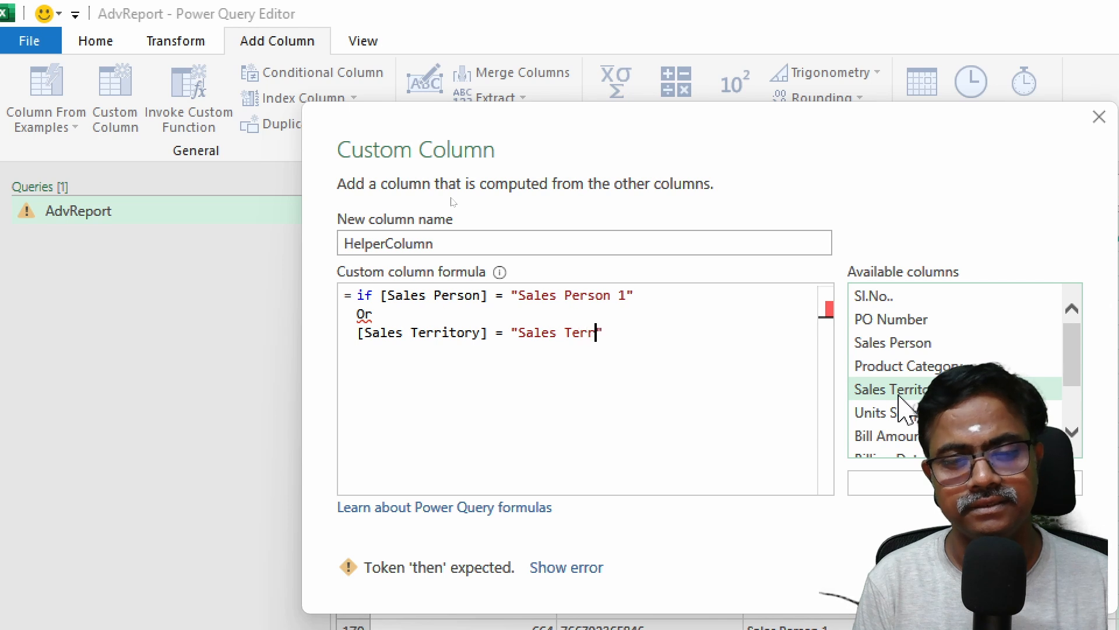
text("Sales Territory 4")
key(Return)
text(then)
key(Return)
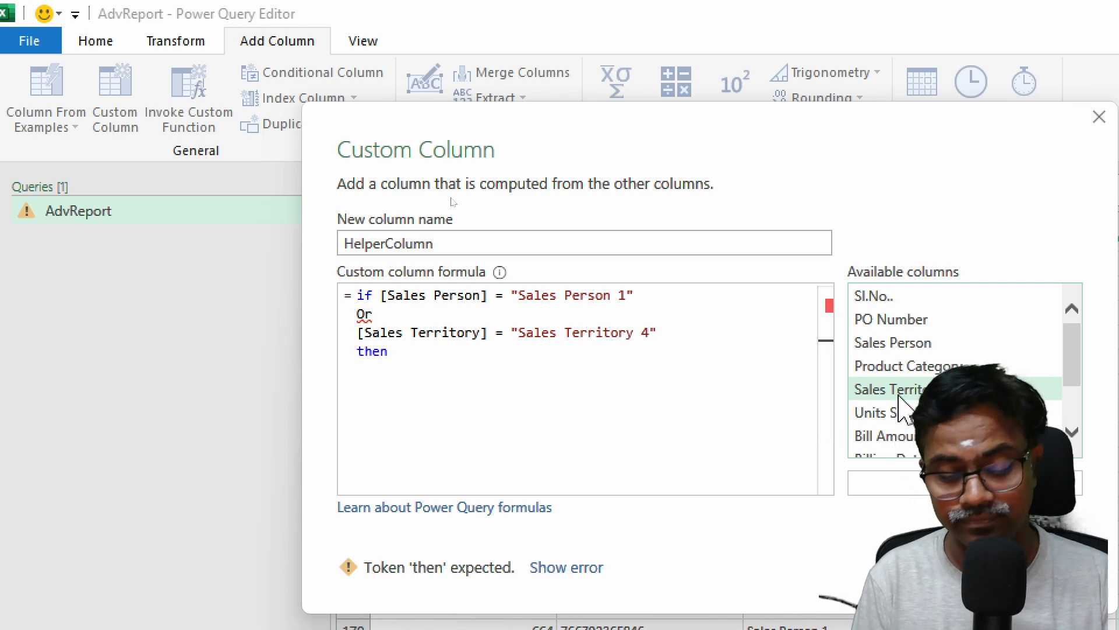
- Complete the formula so it returns true when the conditions match, else false, each keyword on its own line
text(true)
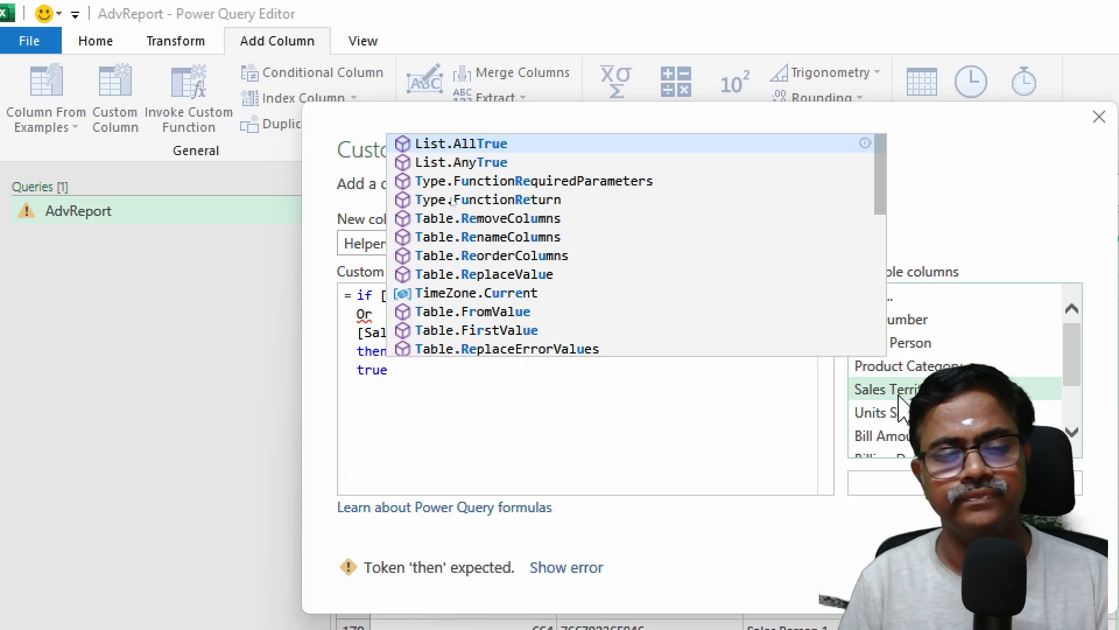
key(Escape)
key(Return)
text(else)
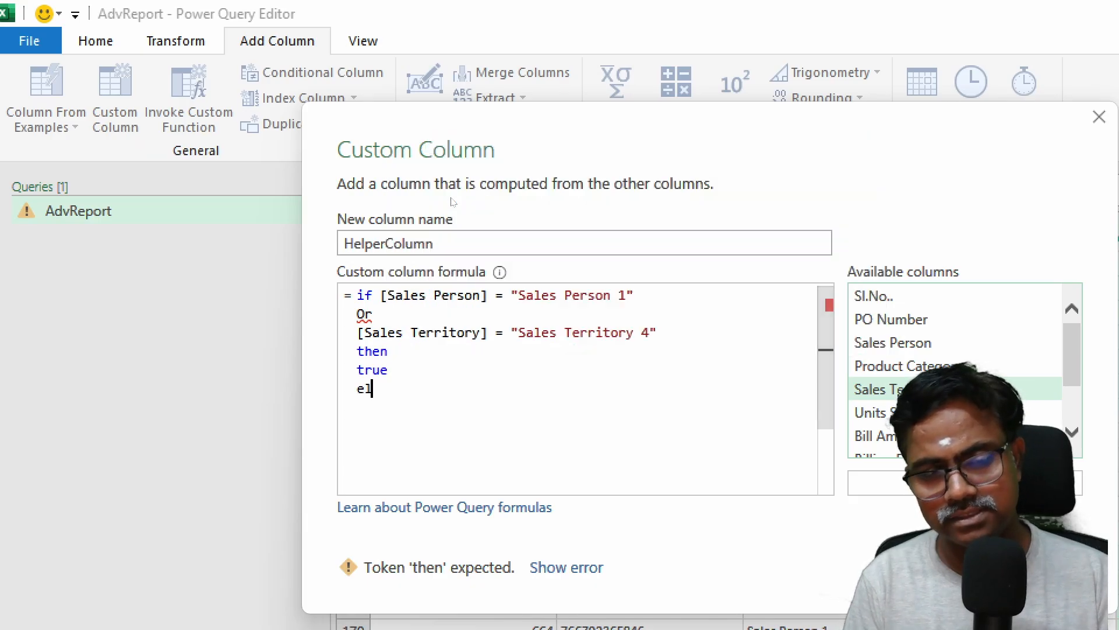
key(Escape)
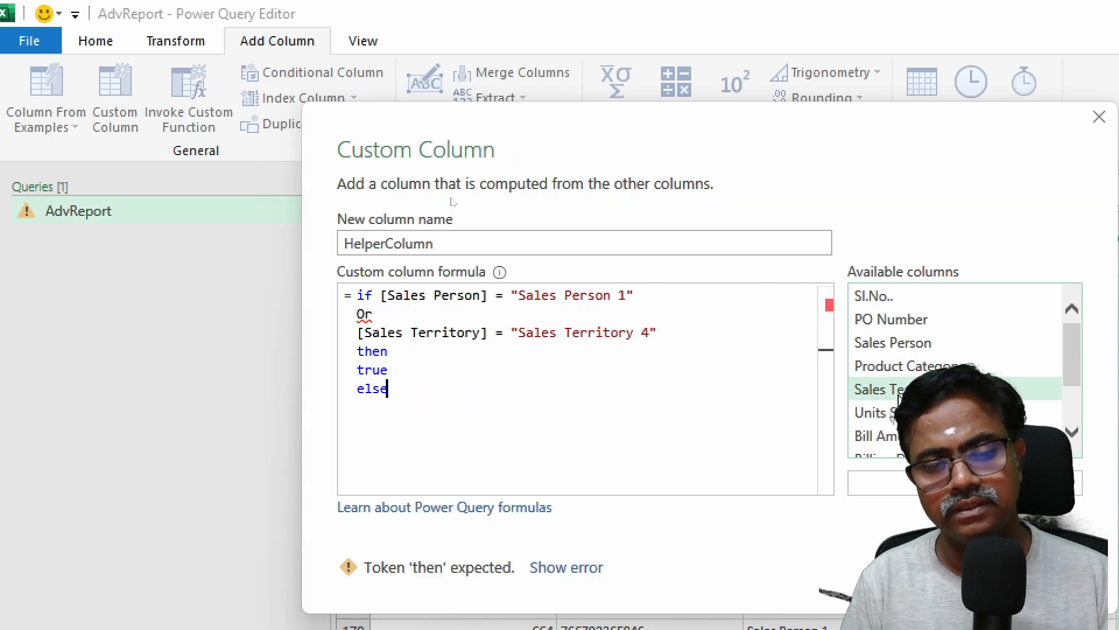
key(Return)
text(false)
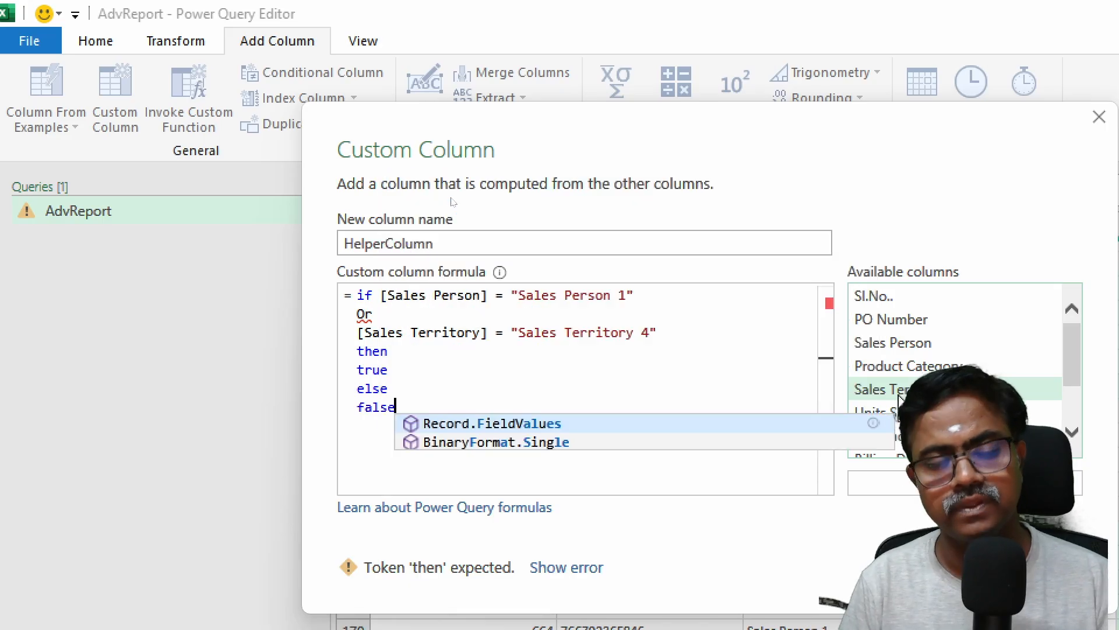
key(Escape)
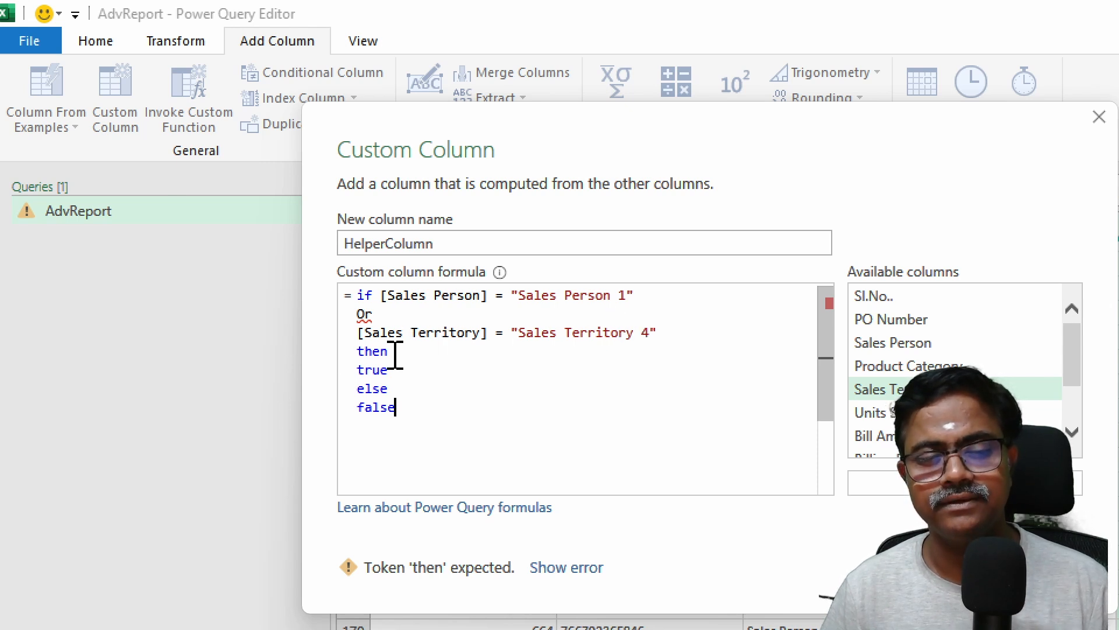
- Join then to the Sales Territory line, correct Or to lowercase or, and create the custom column
click(540, 567)
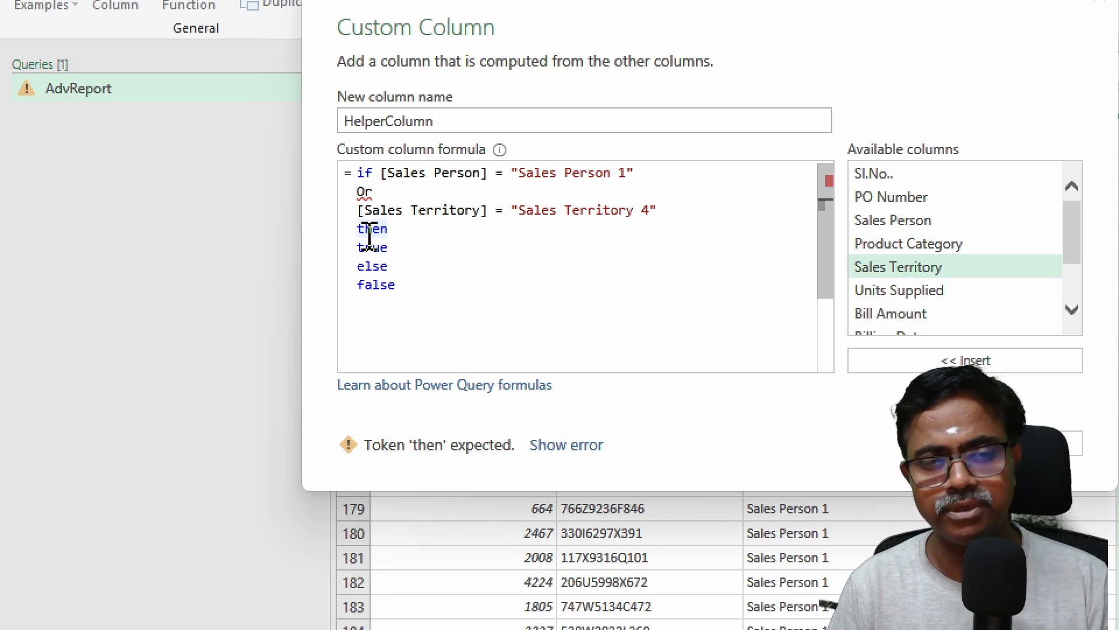
key(BackSpace)
key(BackSpace)
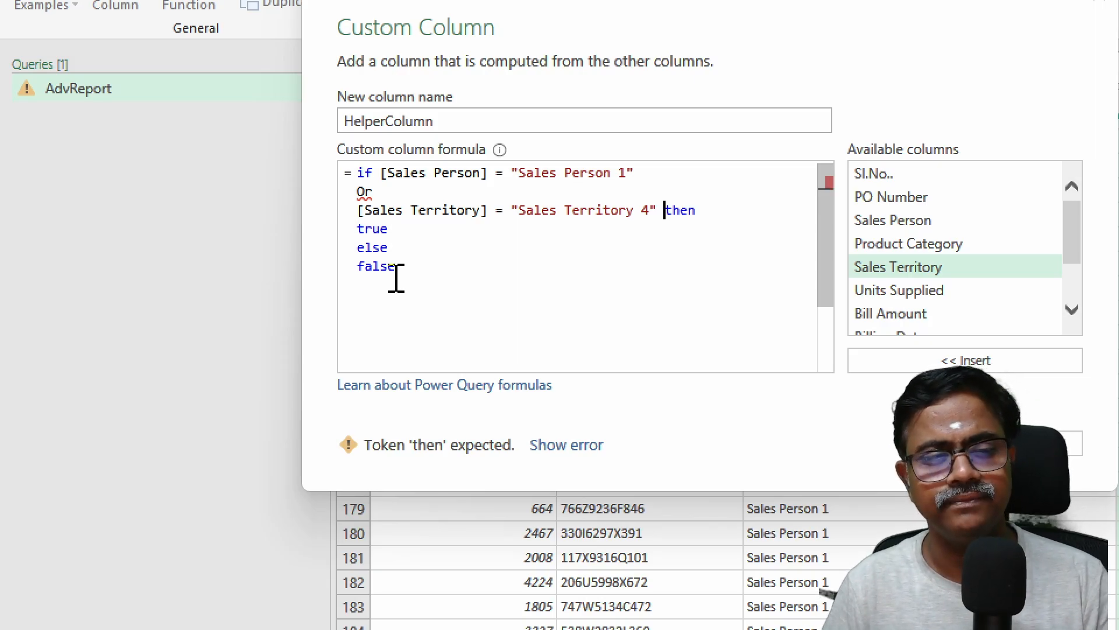
click(424, 275)
click(399, 194)
key(BackSpace)
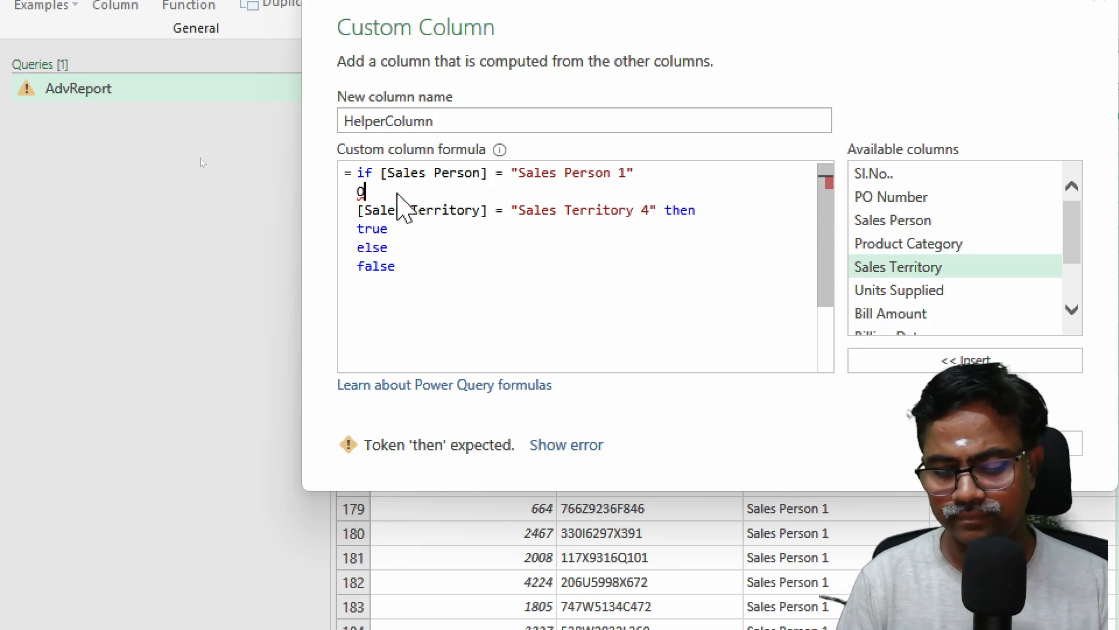
text(r)
key(Escape)
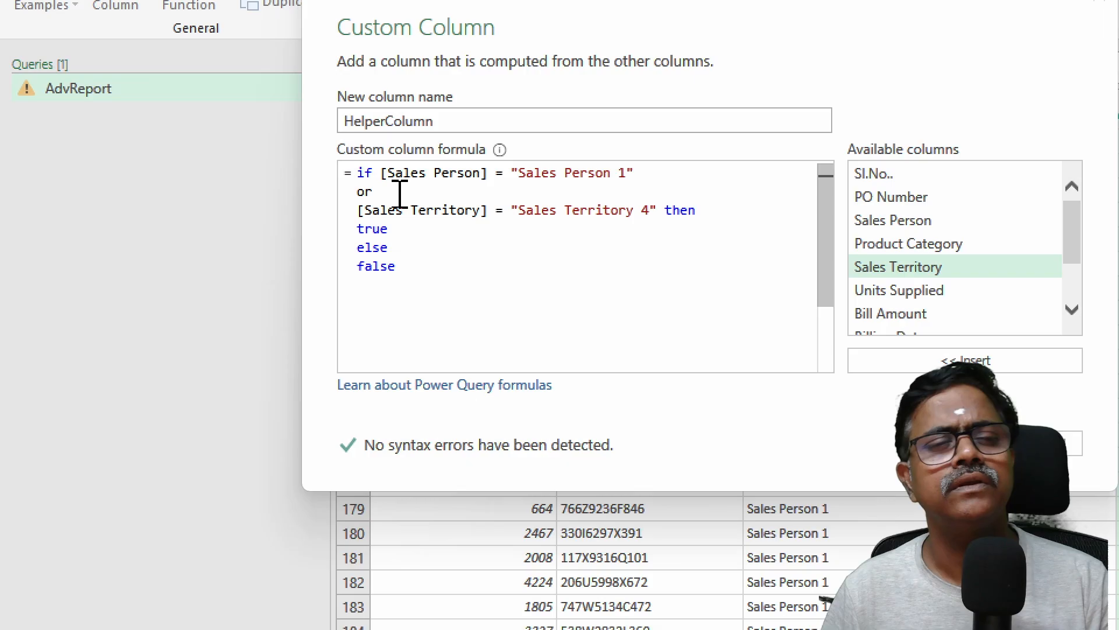
click(467, 265)
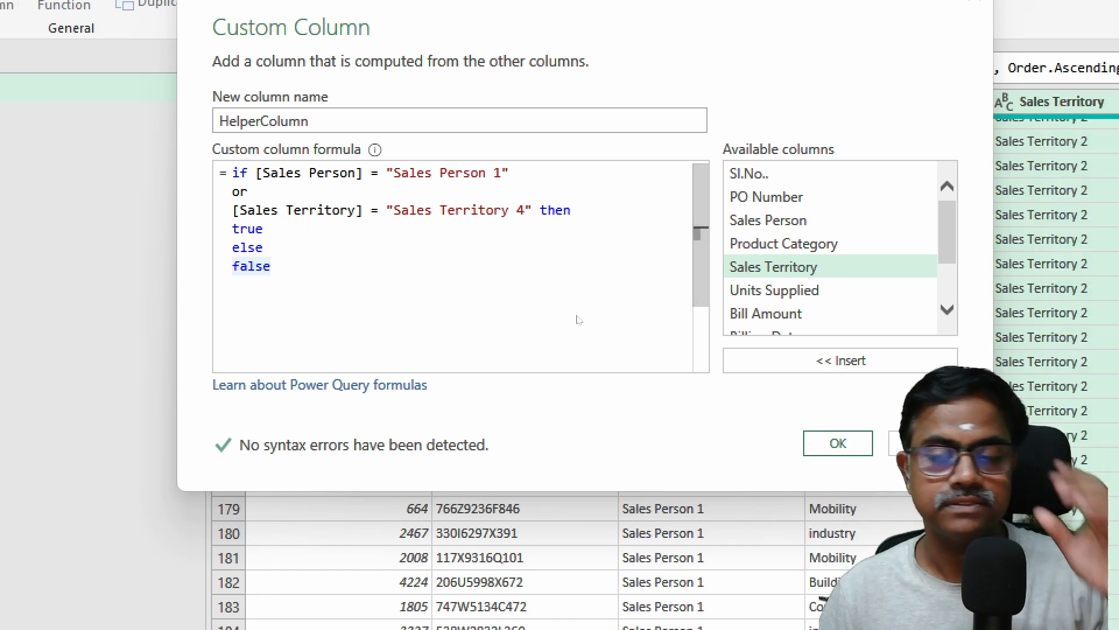
click(927, 445)
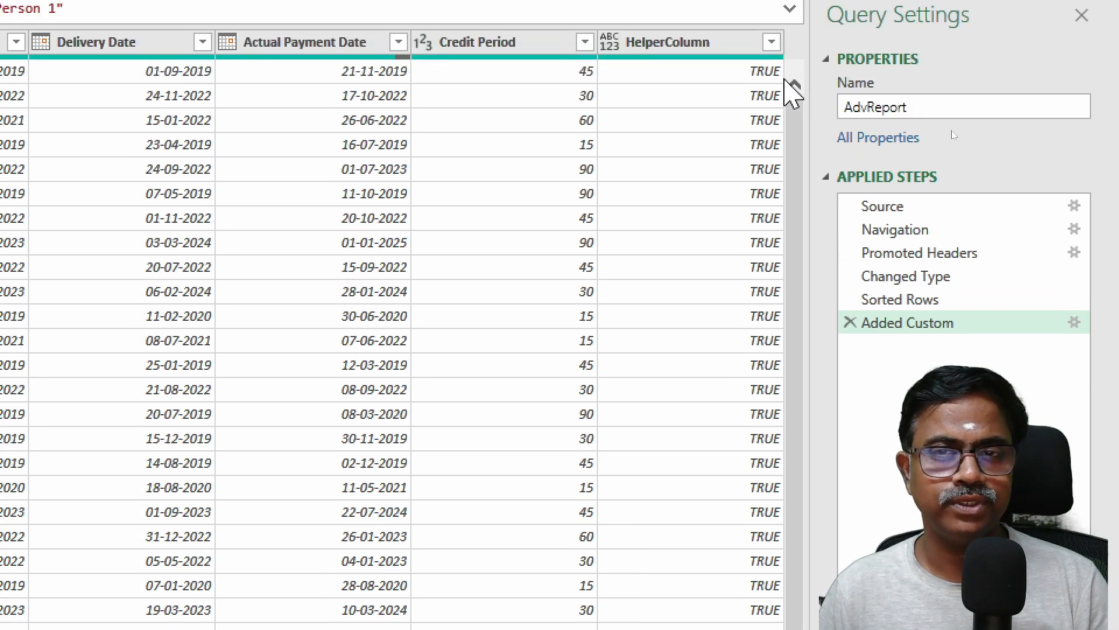
- Filter HelperColumn to show only the FALSE rows
click(771, 75)
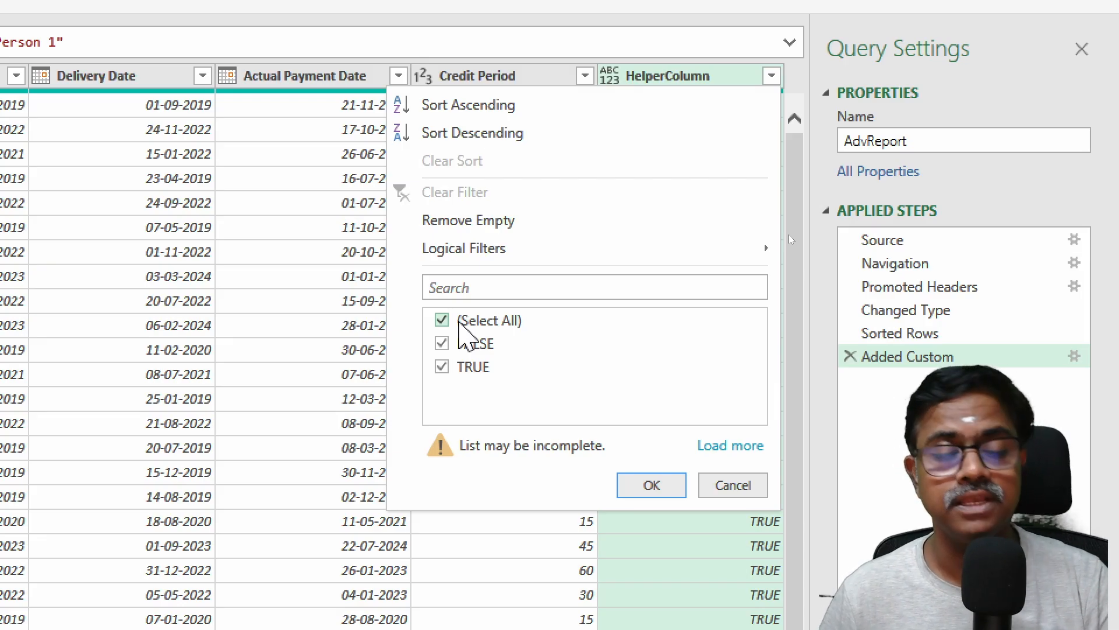
click(460, 324)
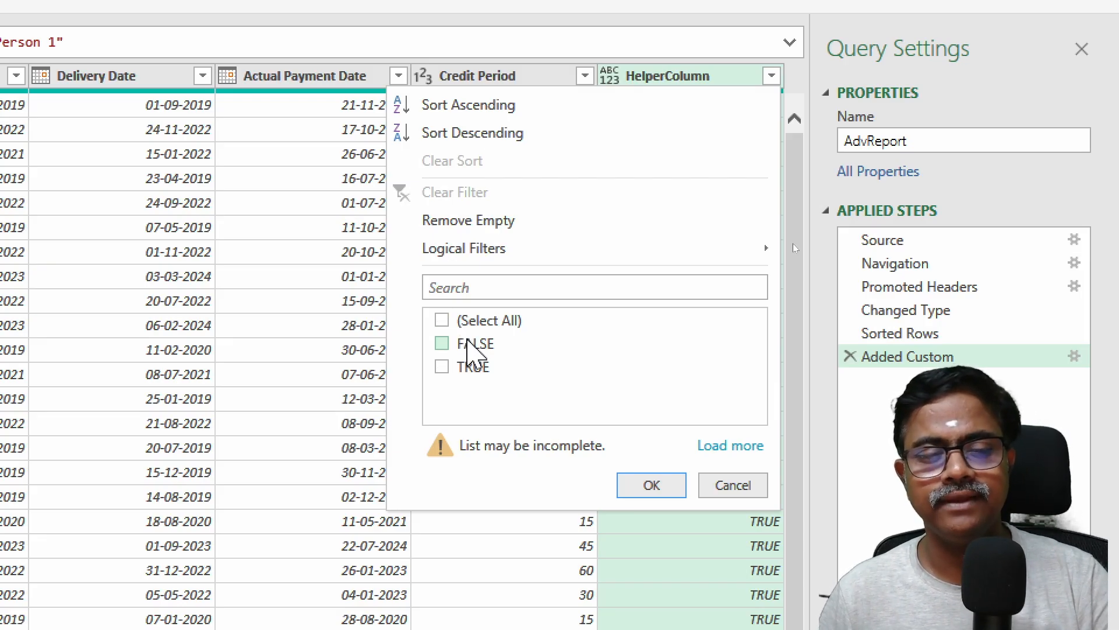
click(469, 345)
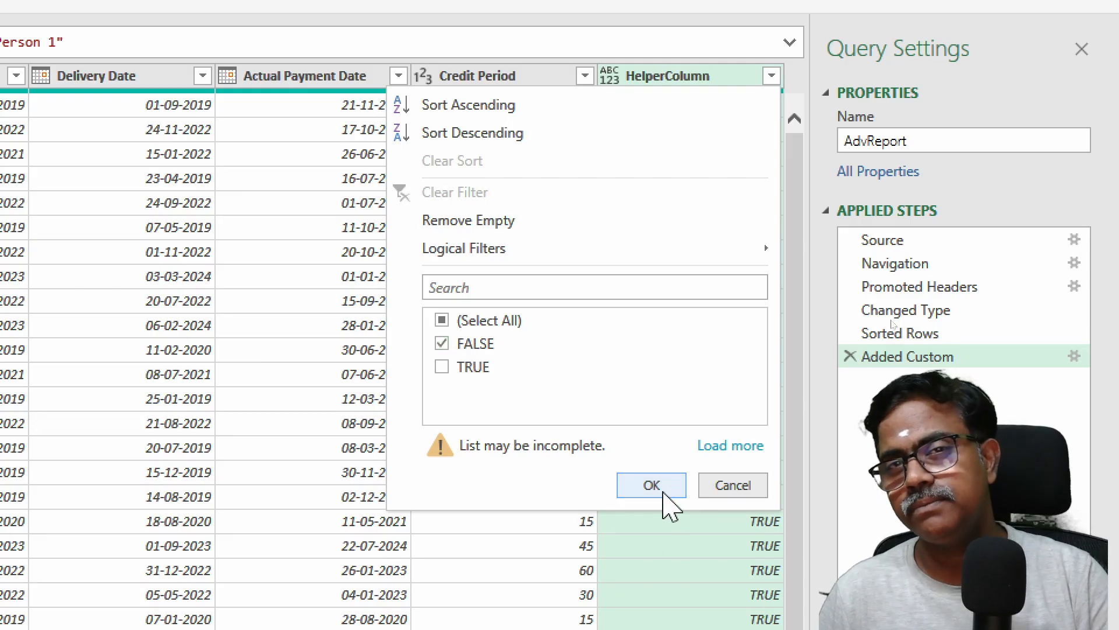
click(663, 494)
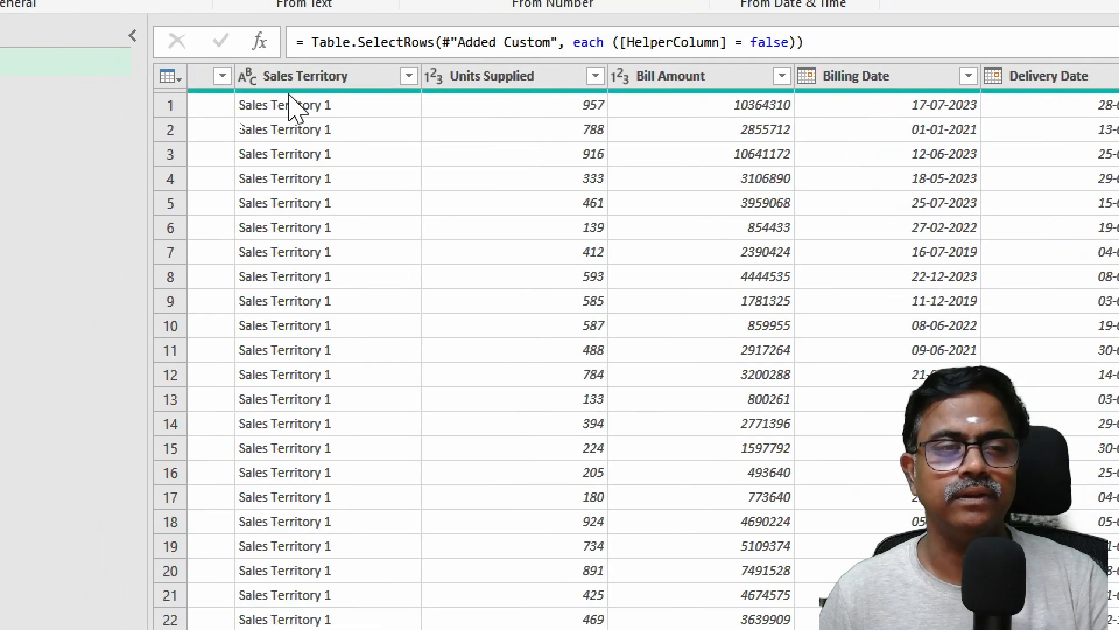
- Examine which sales territories and sales persons remain in the filtered rows, loading the full Sales Person value list
click(409, 76)
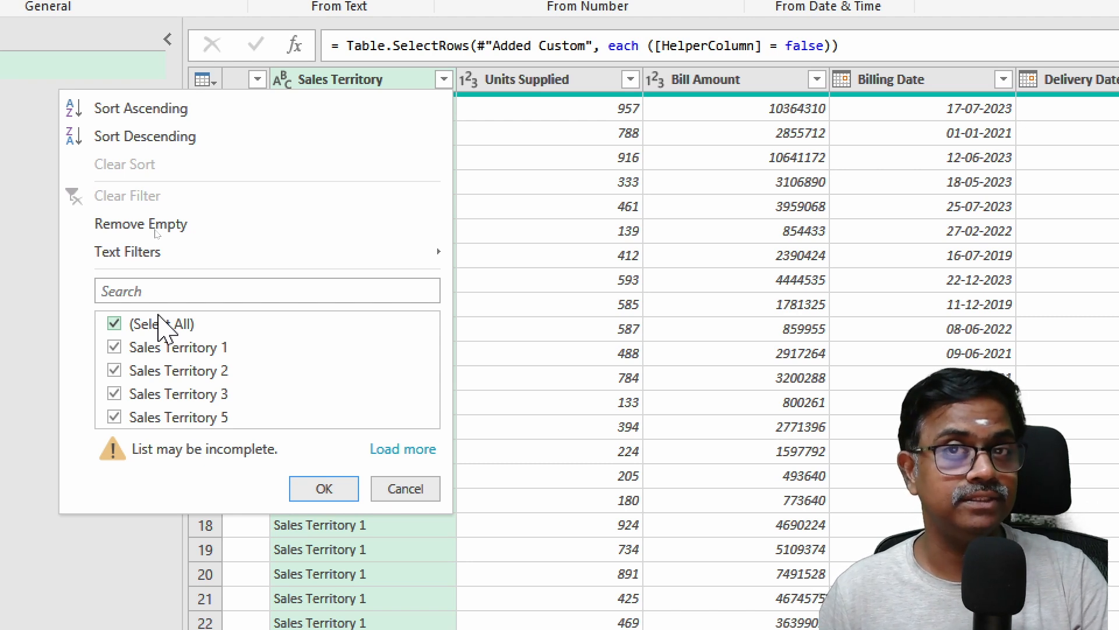
key(Escape)
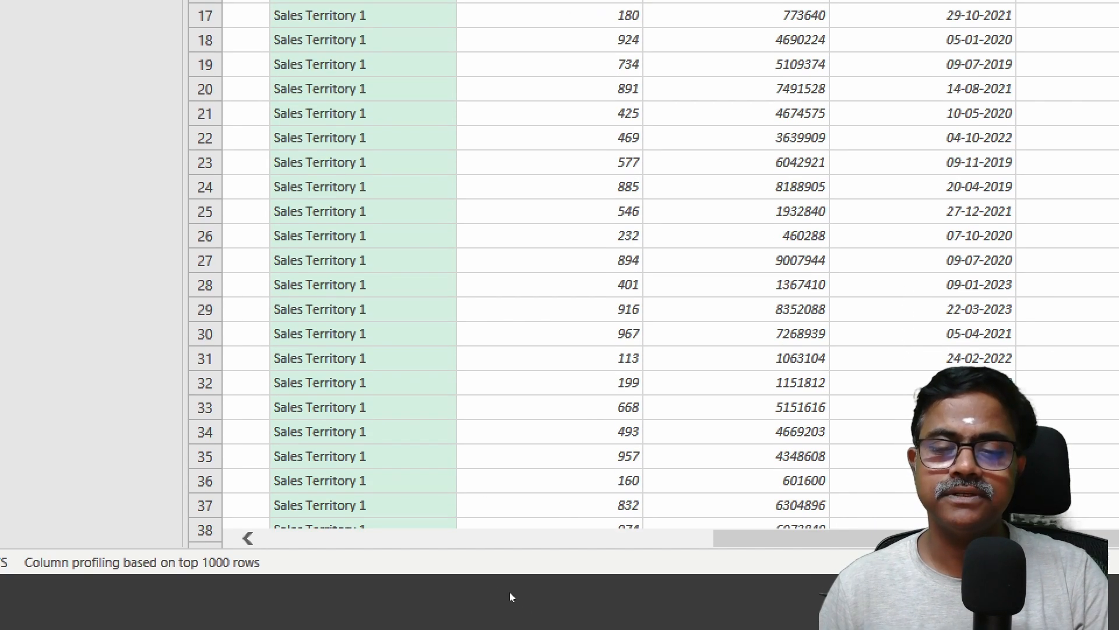
drag(837, 539, 494, 517)
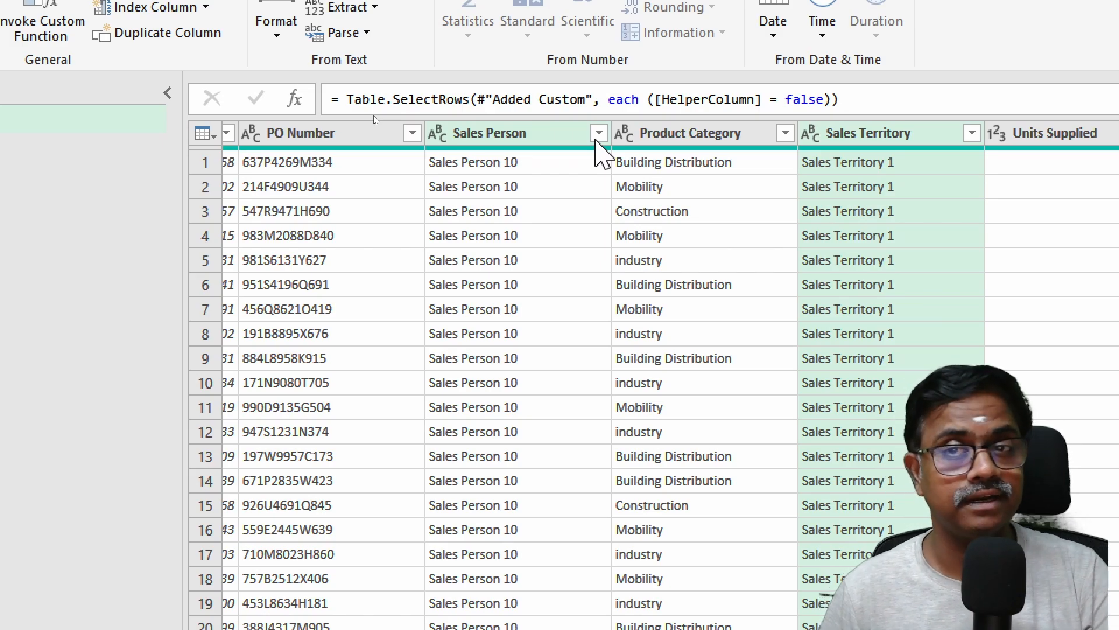
click(598, 137)
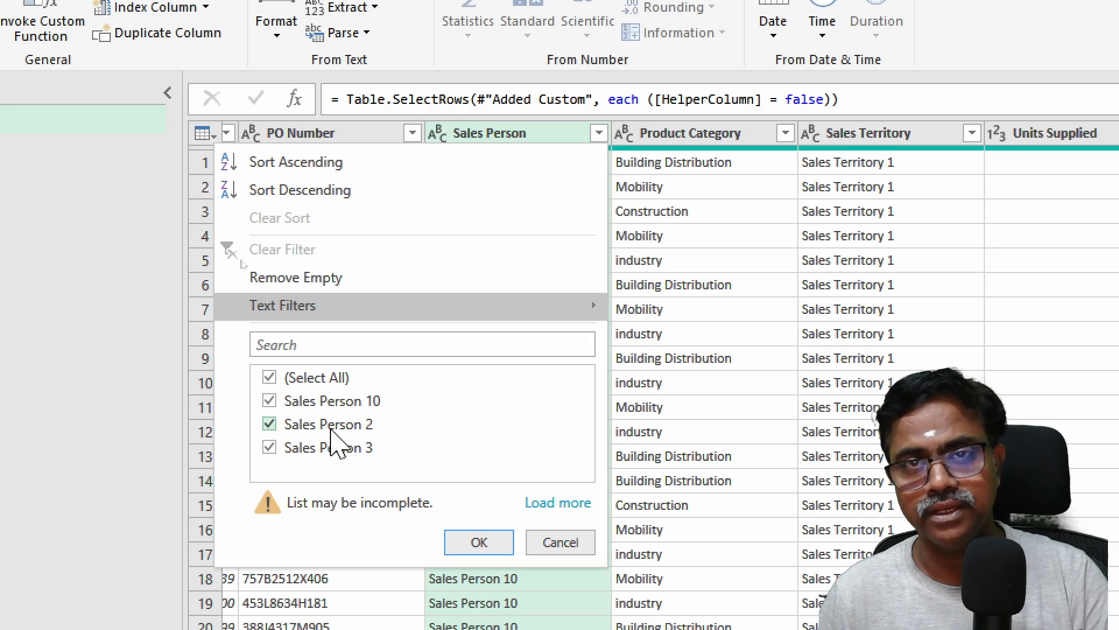
click(558, 502)
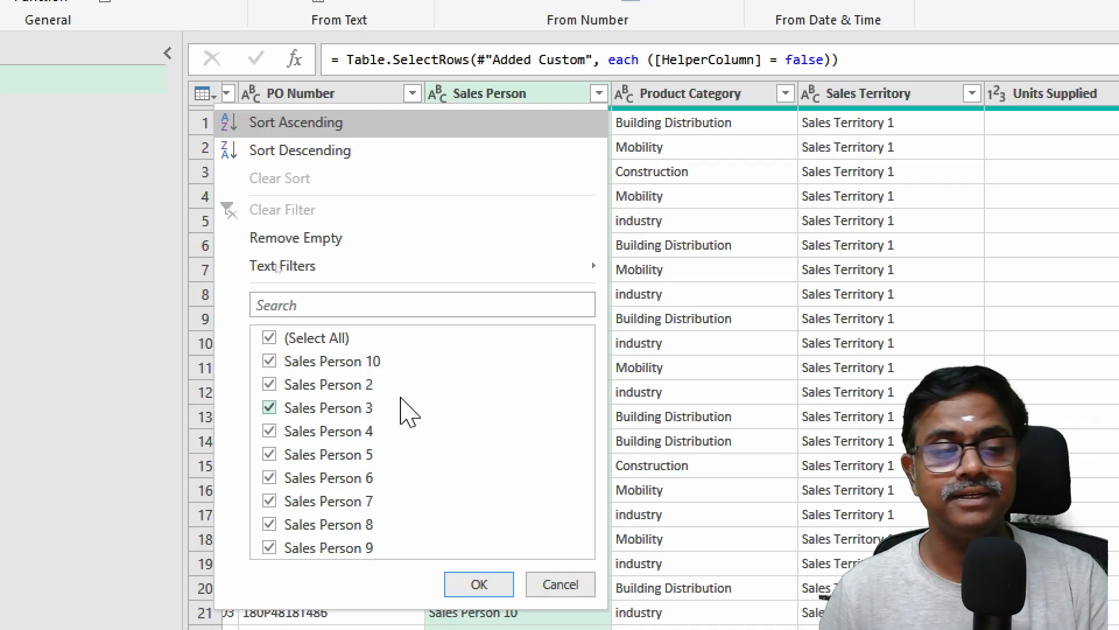
key(Escape)
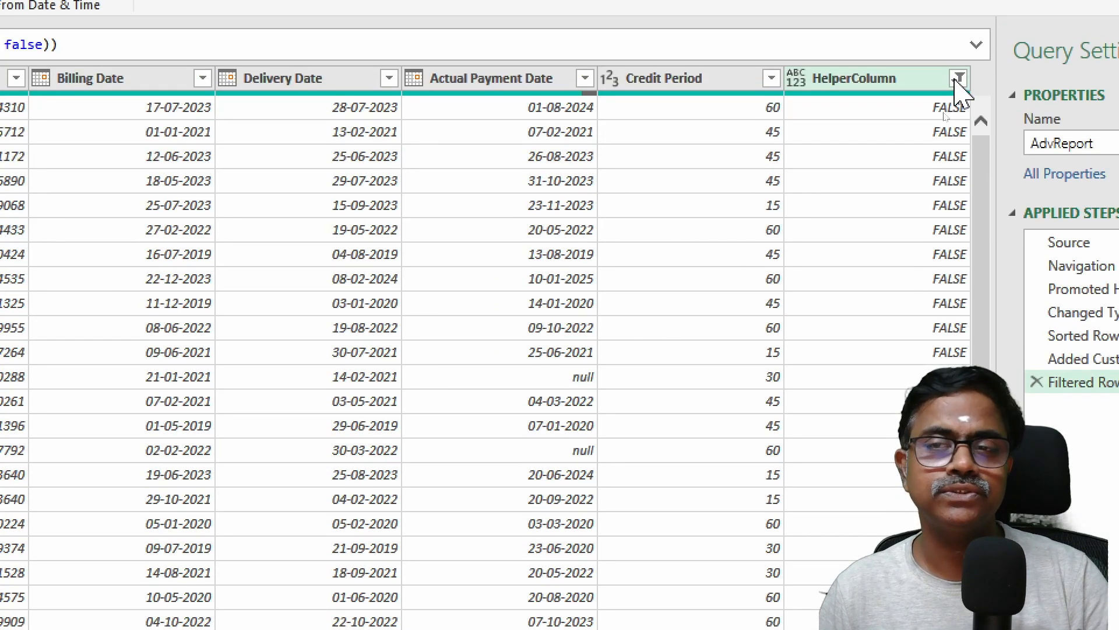
- Switch the HelperColumn filter to TRUE and filter Sales Territory to only Sales Territory 4
click(959, 78)
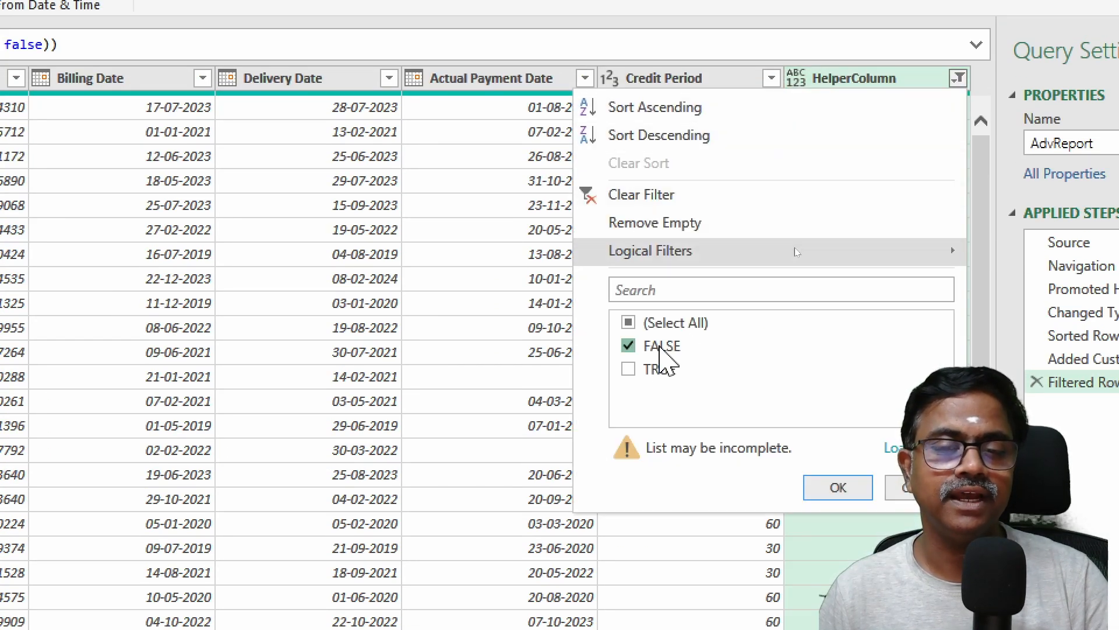
click(665, 348)
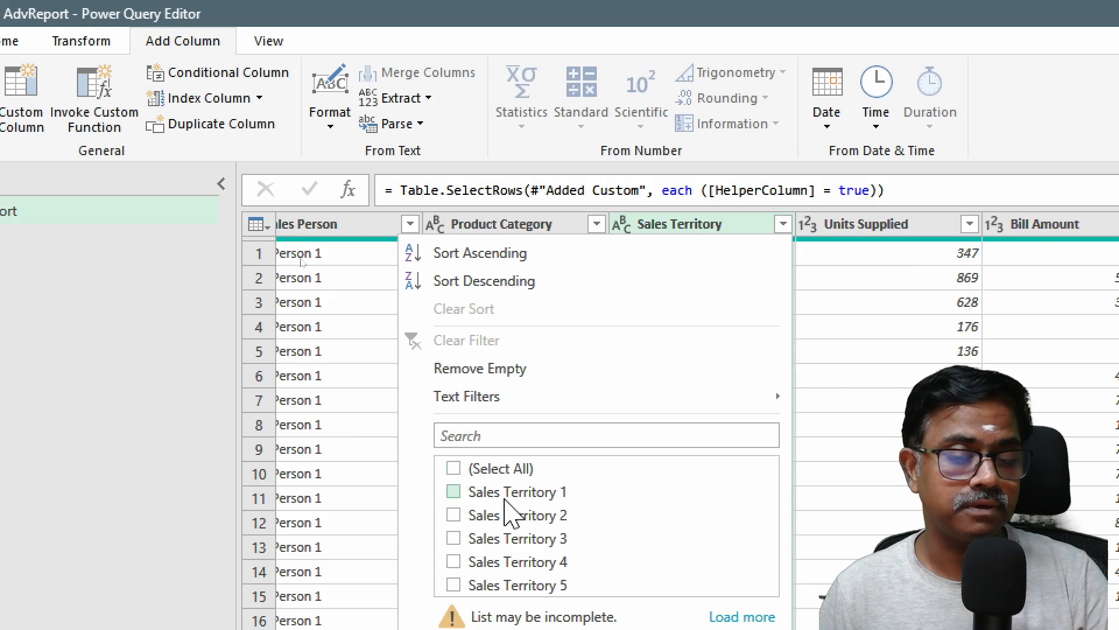
click(454, 562)
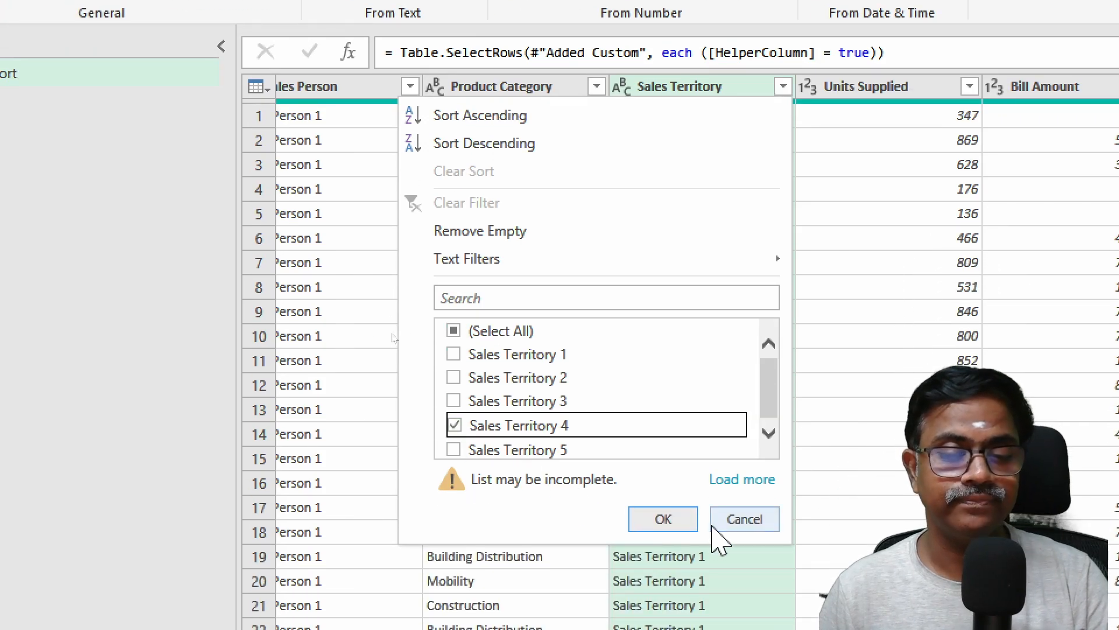
click(673, 557)
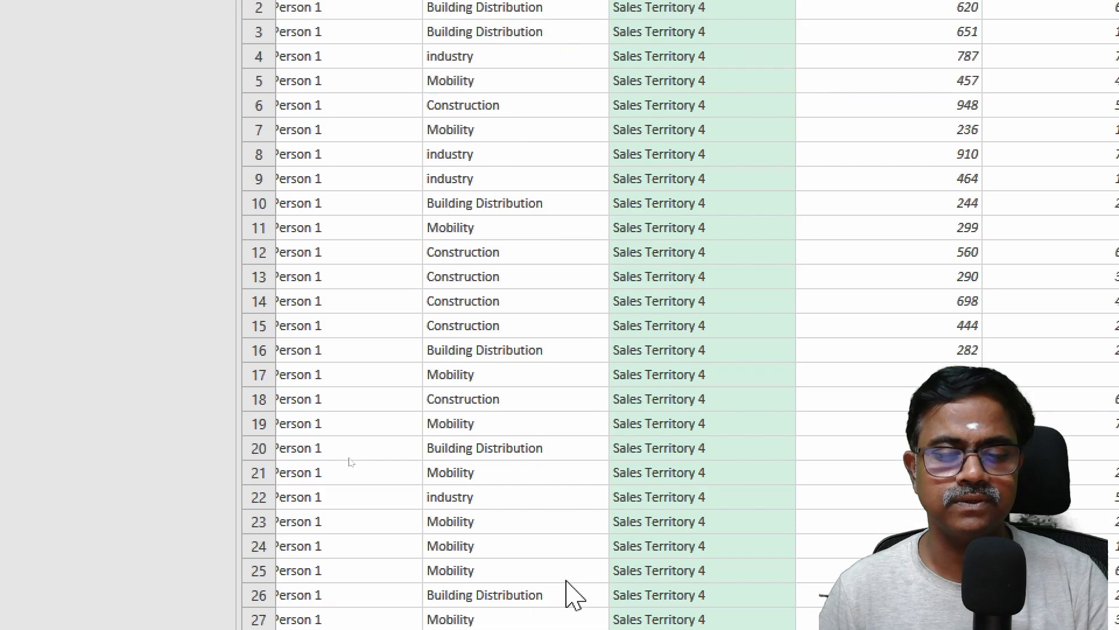
- Check which sales persons appear among the filtered Sales Territory 4 rows, leaving the Sales Person filter unchanged
drag(770, 547, 683, 541)
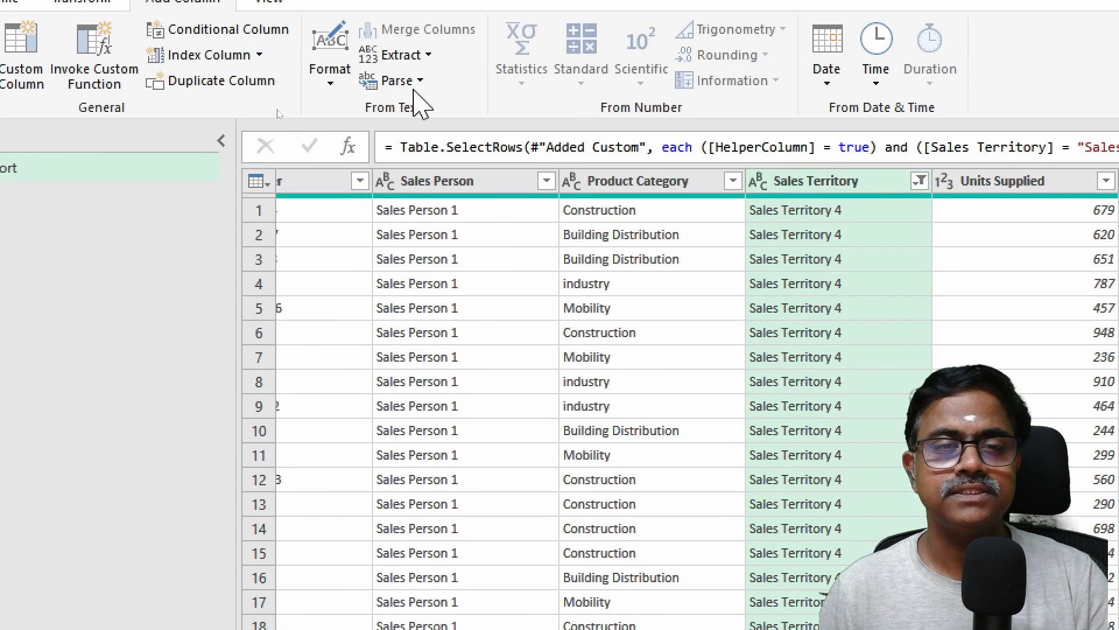
click(546, 180)
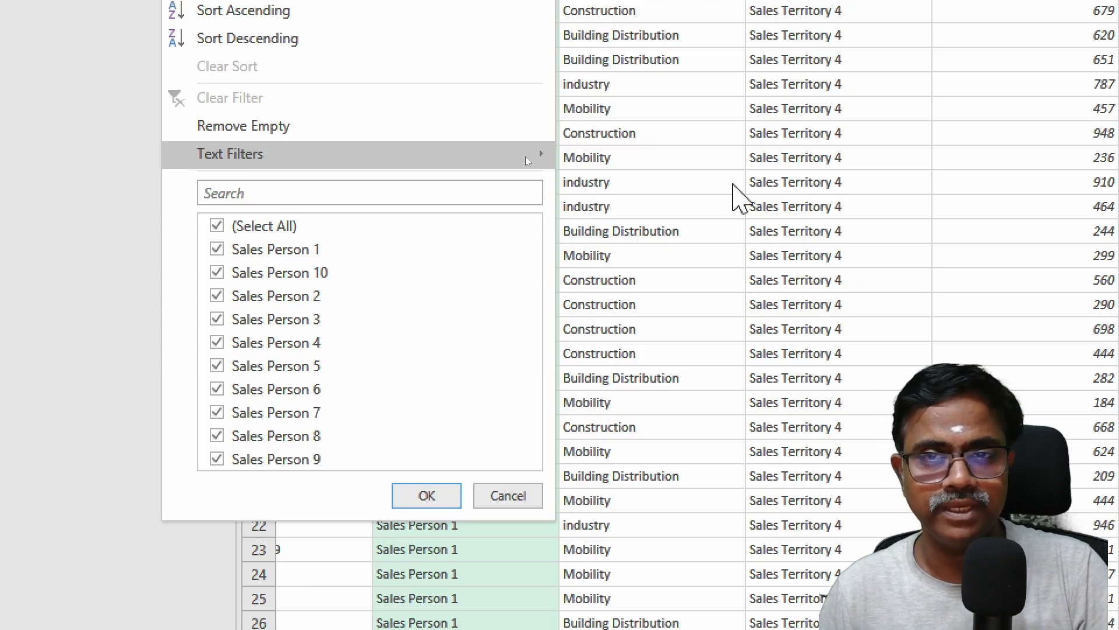
click(732, 183)
- Clear the Sales Territory filter and filter Sales Person to only Sales Person 1
click(819, 112)
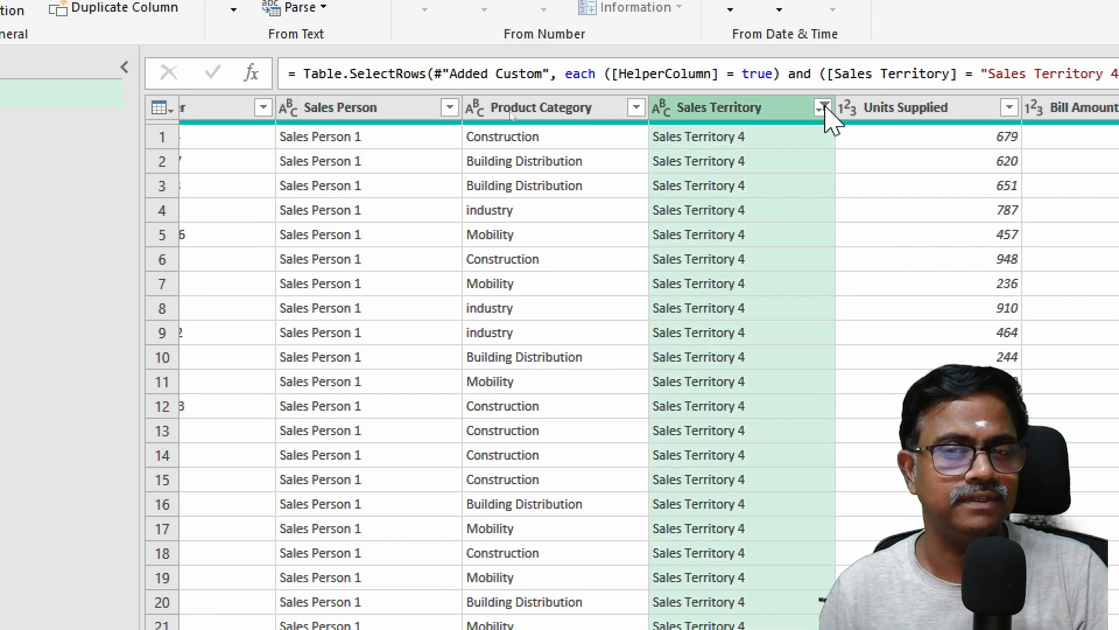
click(822, 107)
click(542, 224)
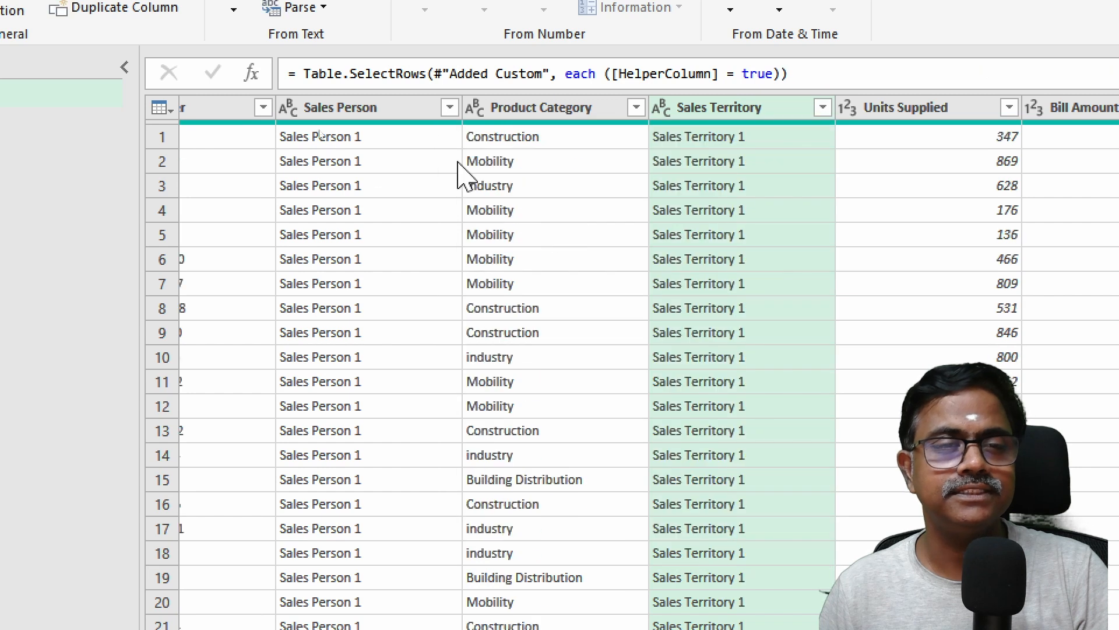
click(450, 108)
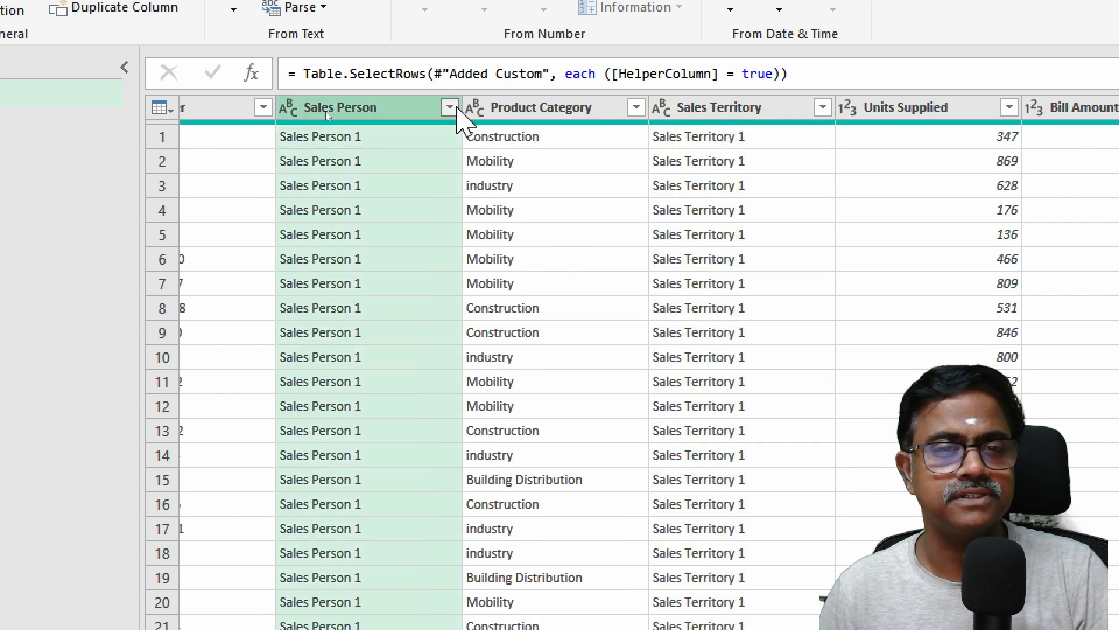
click(186, 349)
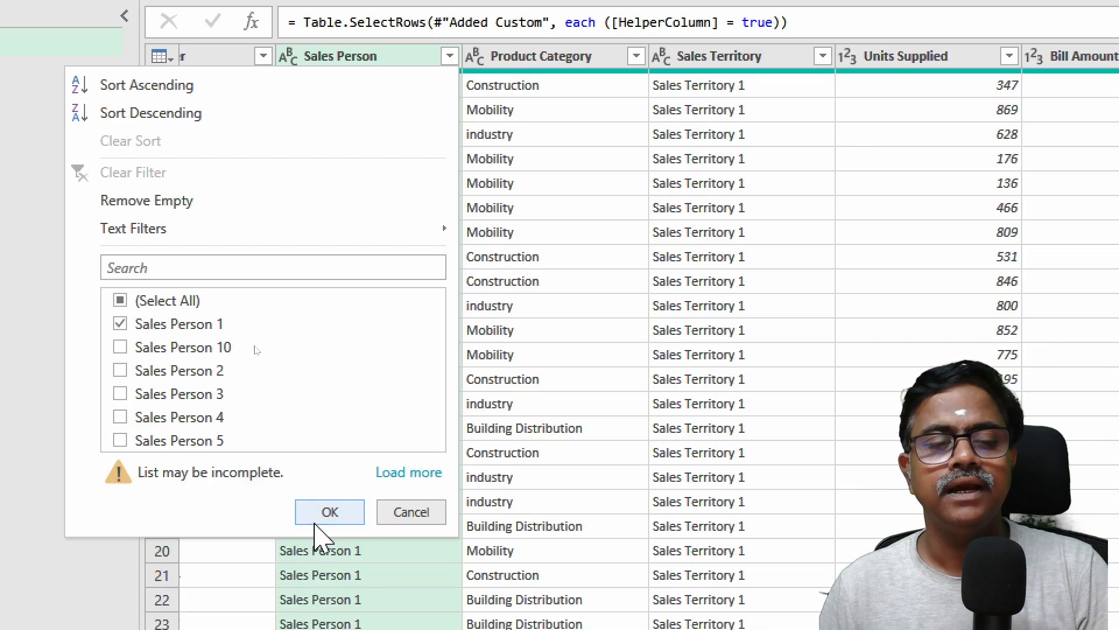
click(327, 513)
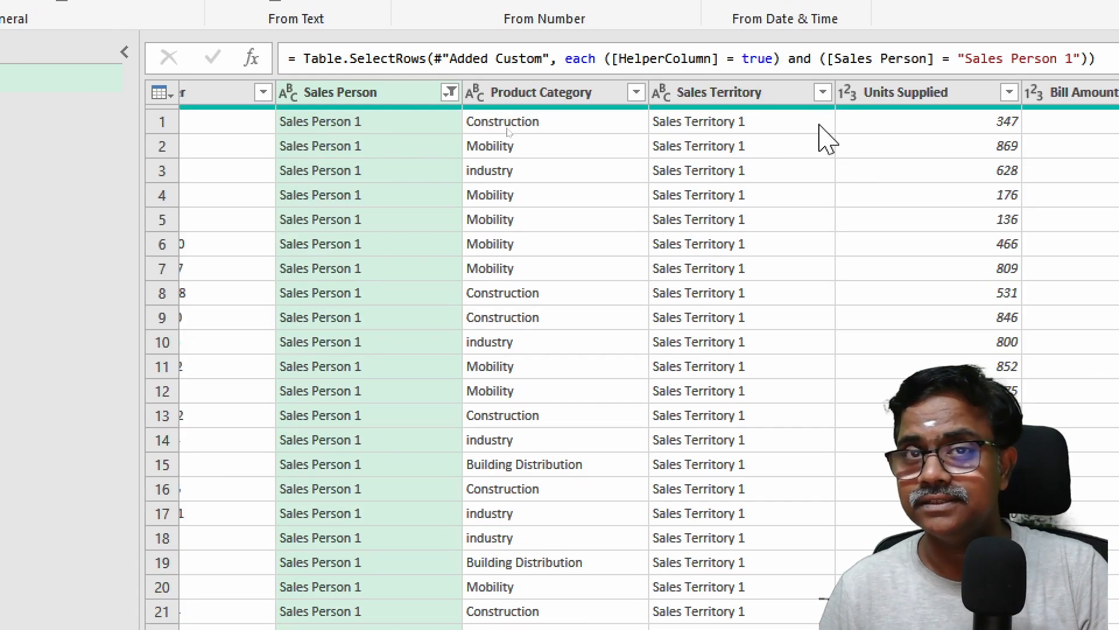
- Check which sales territories occur for Sales Person 1, and clear the Sales Person filter
mouse_move(813, 109)
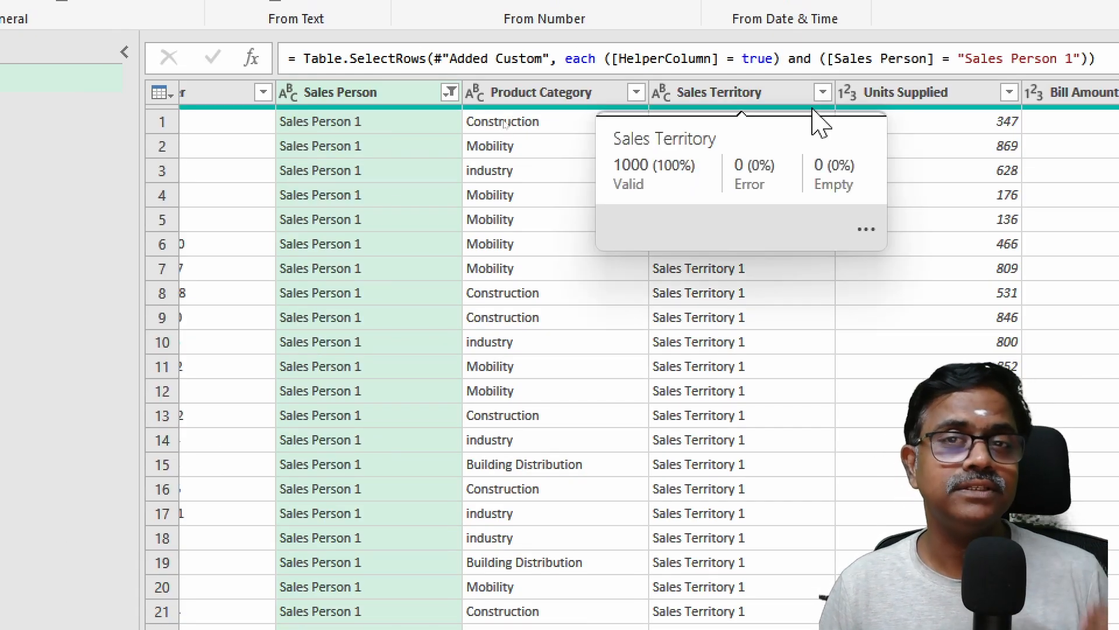
click(823, 92)
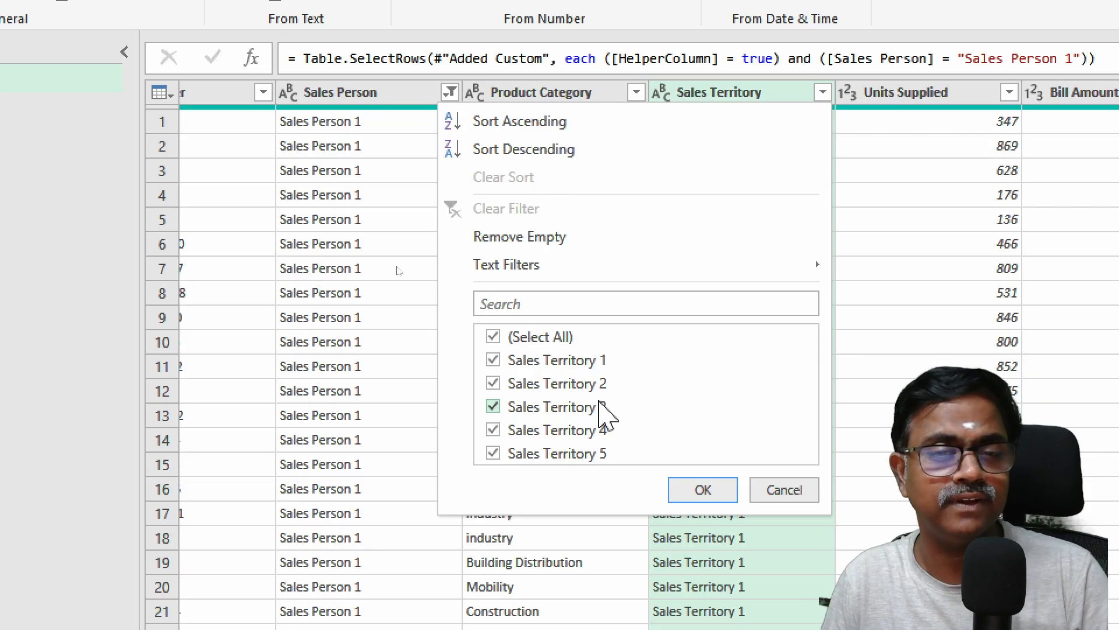
key(Escape)
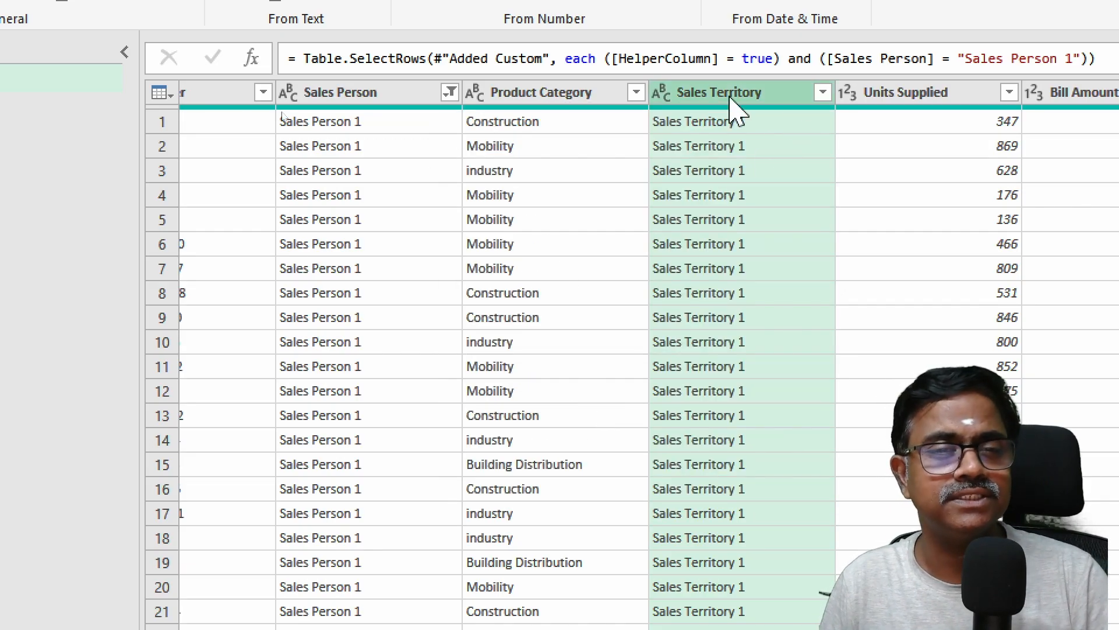
click(450, 94)
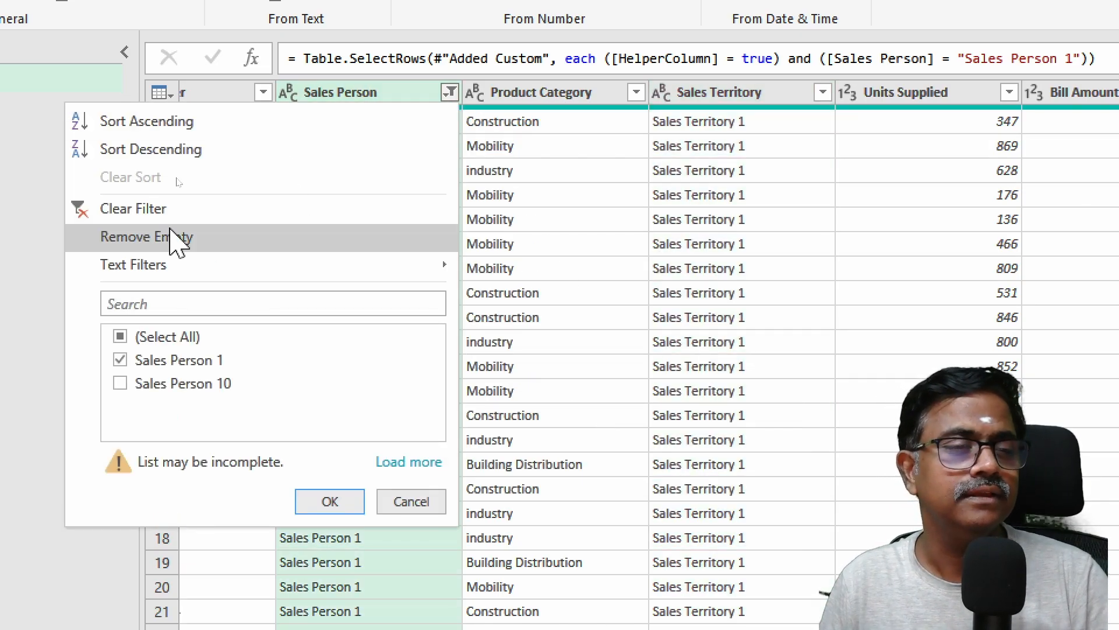
click(155, 216)
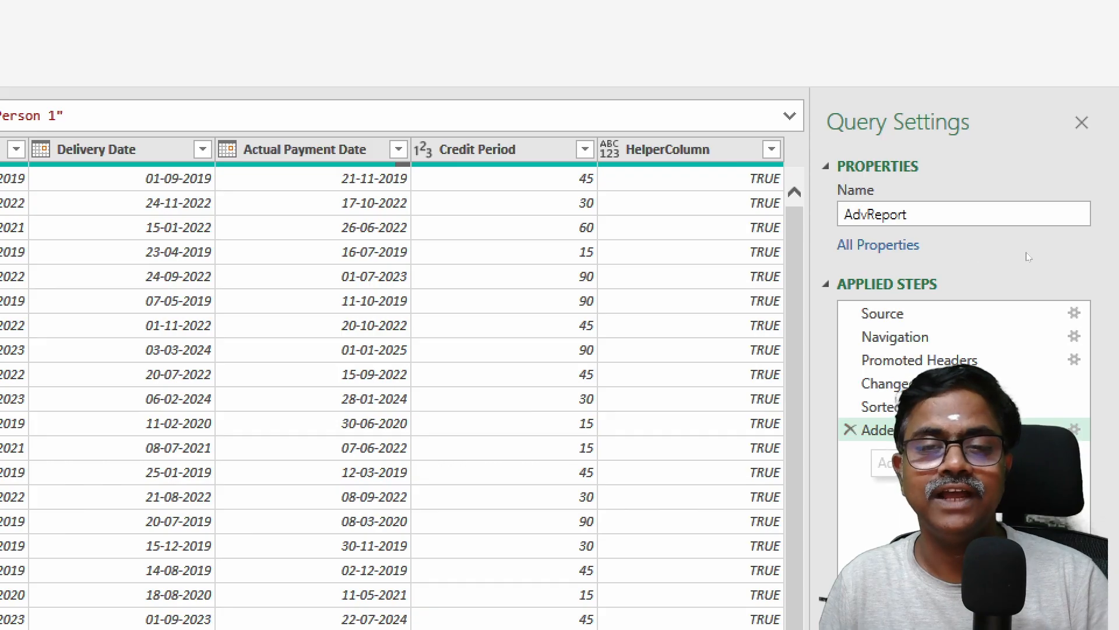
- Keep only the TRUE rows in HelperColumn and remove that column from the query
click(771, 150)
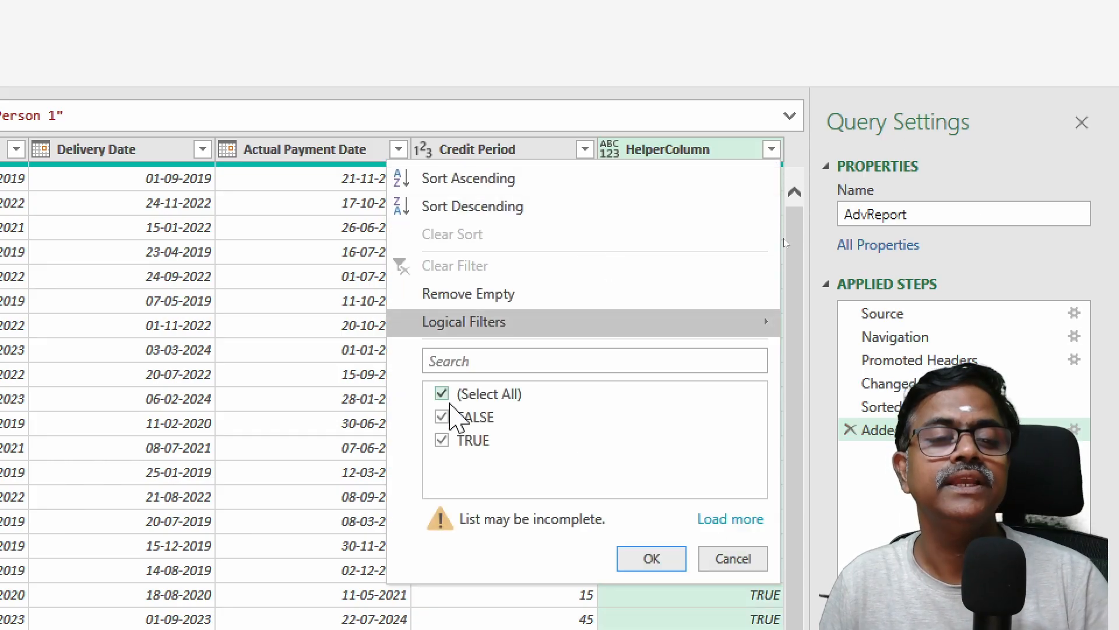
click(444, 394)
click(451, 442)
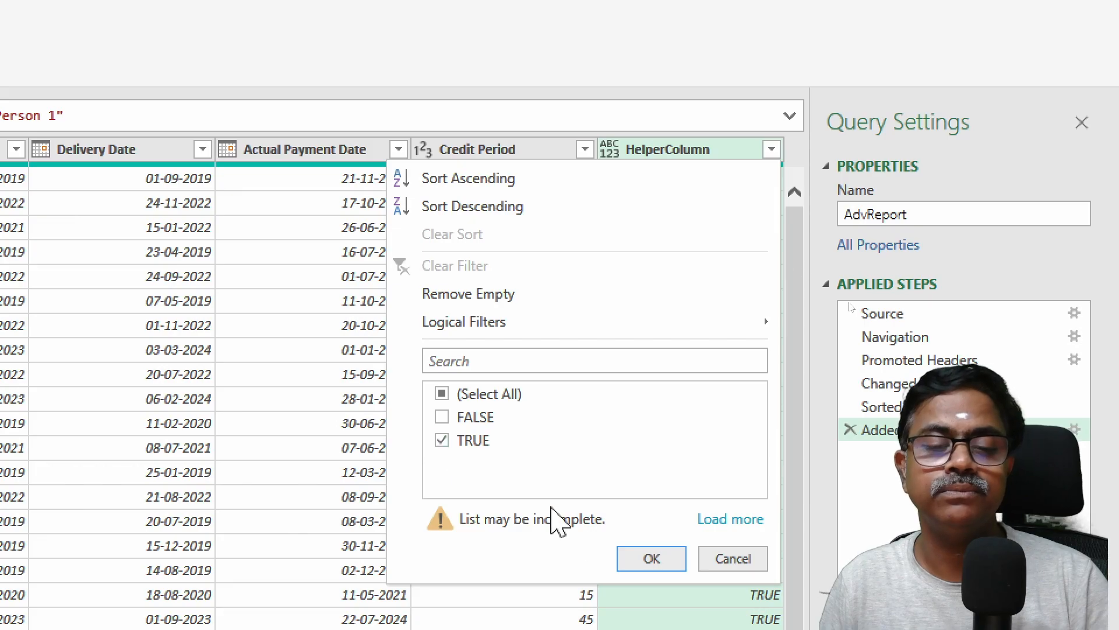
click(665, 534)
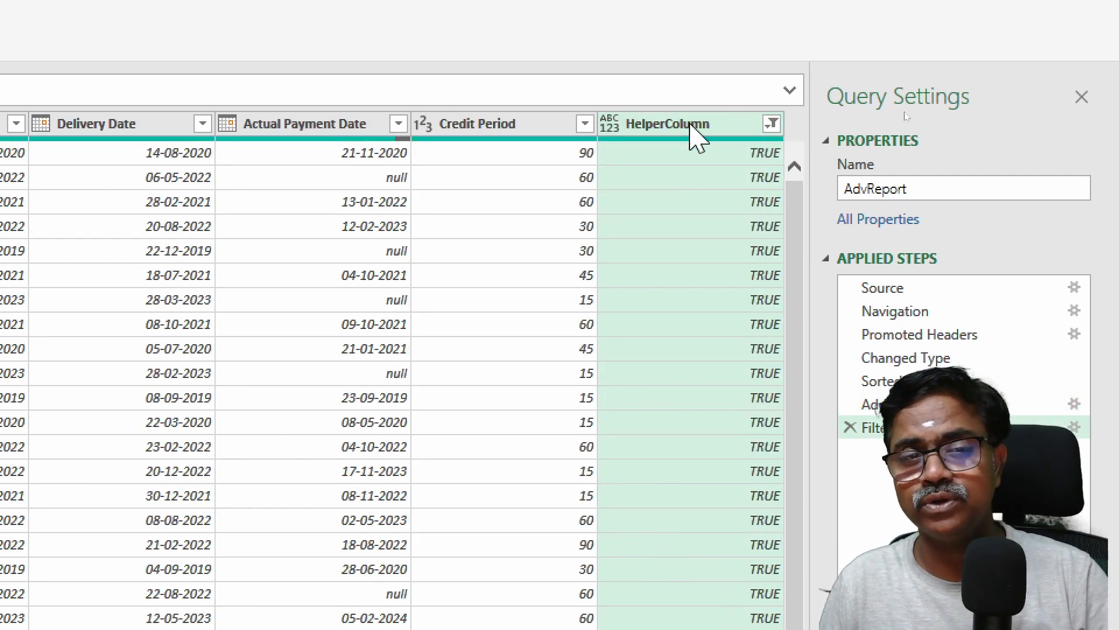
right_click(689, 124)
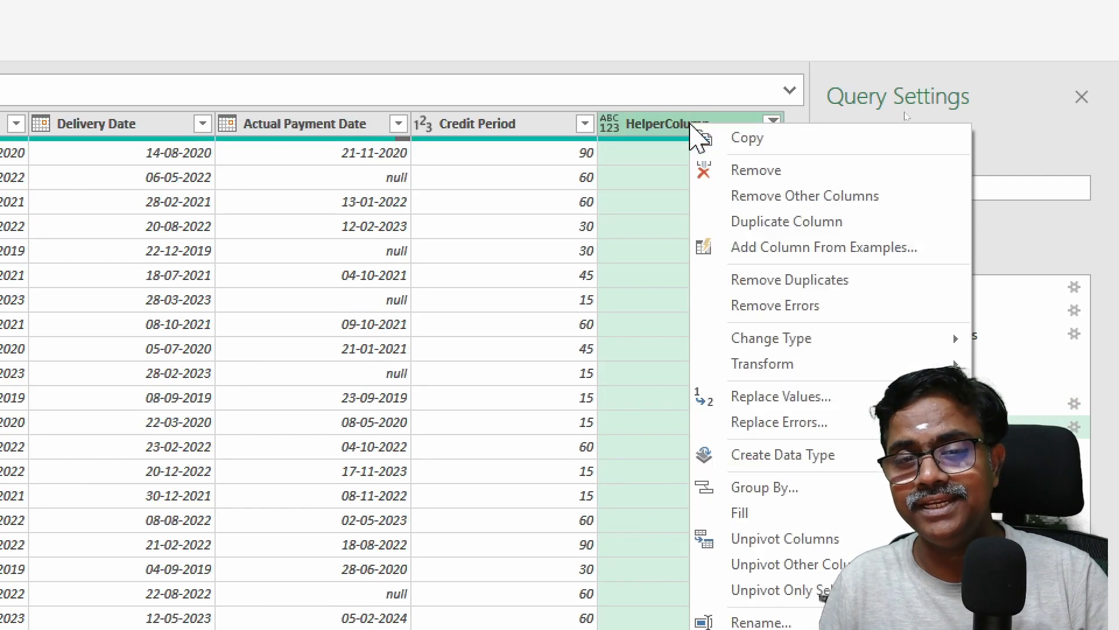
click(784, 170)
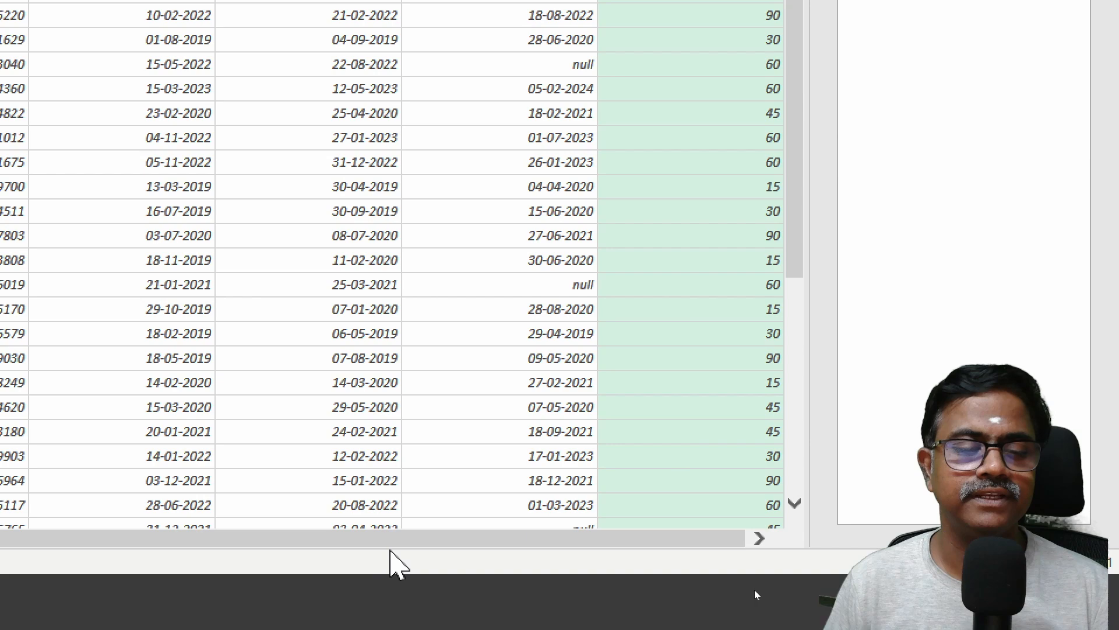
- Close the query editor and load AdvReport as a table into the existing worksheet at Sheet1 cell A1
drag(394, 541, 141, 451)
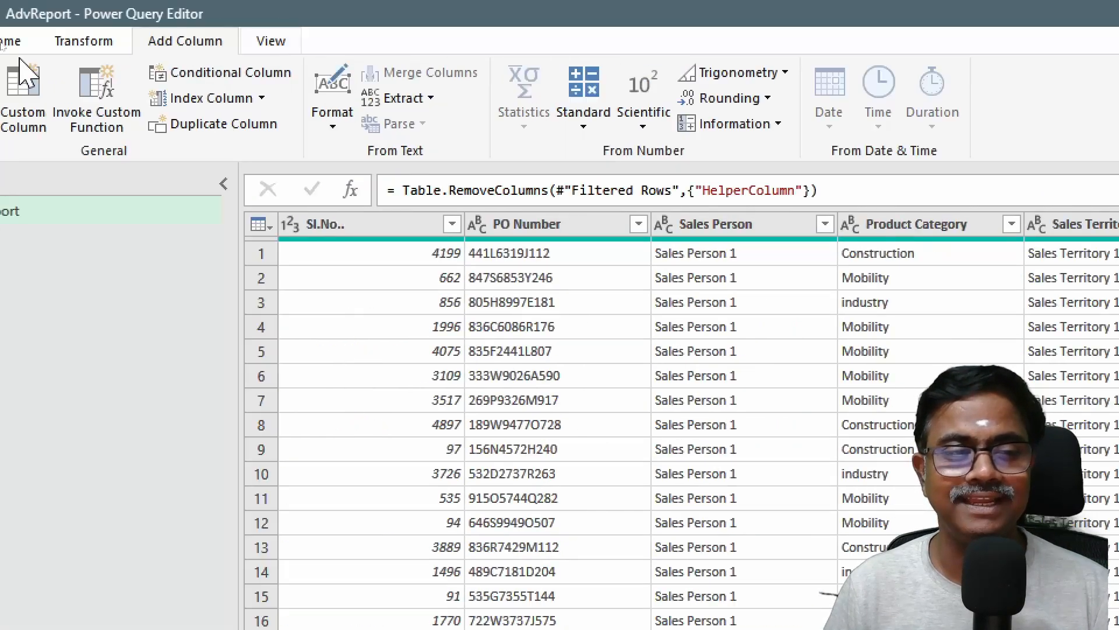
click(4, 43)
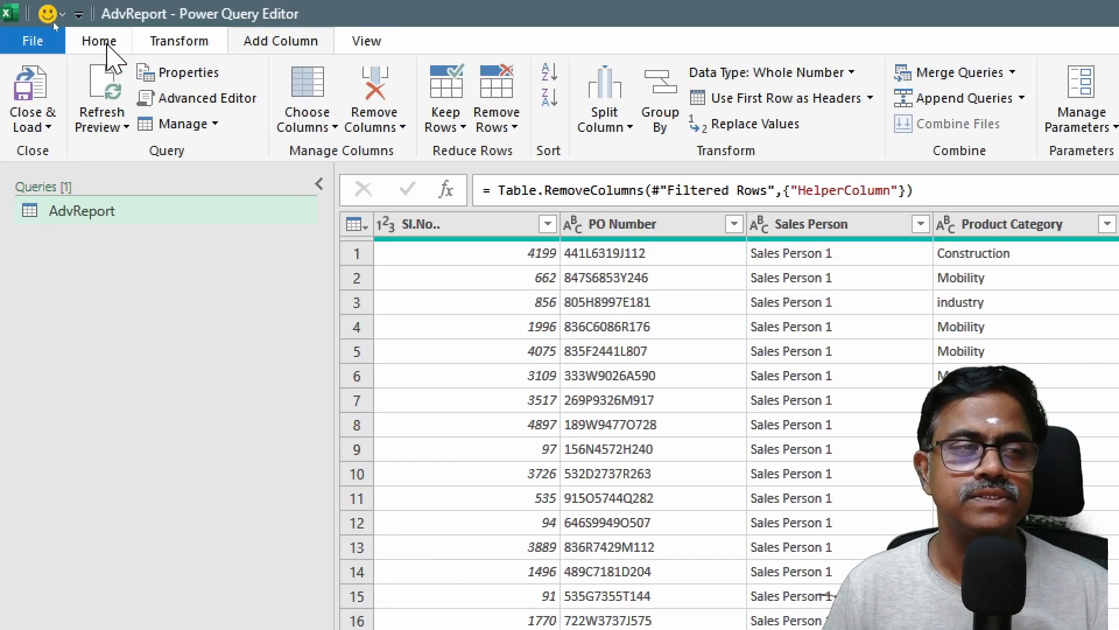
click(36, 127)
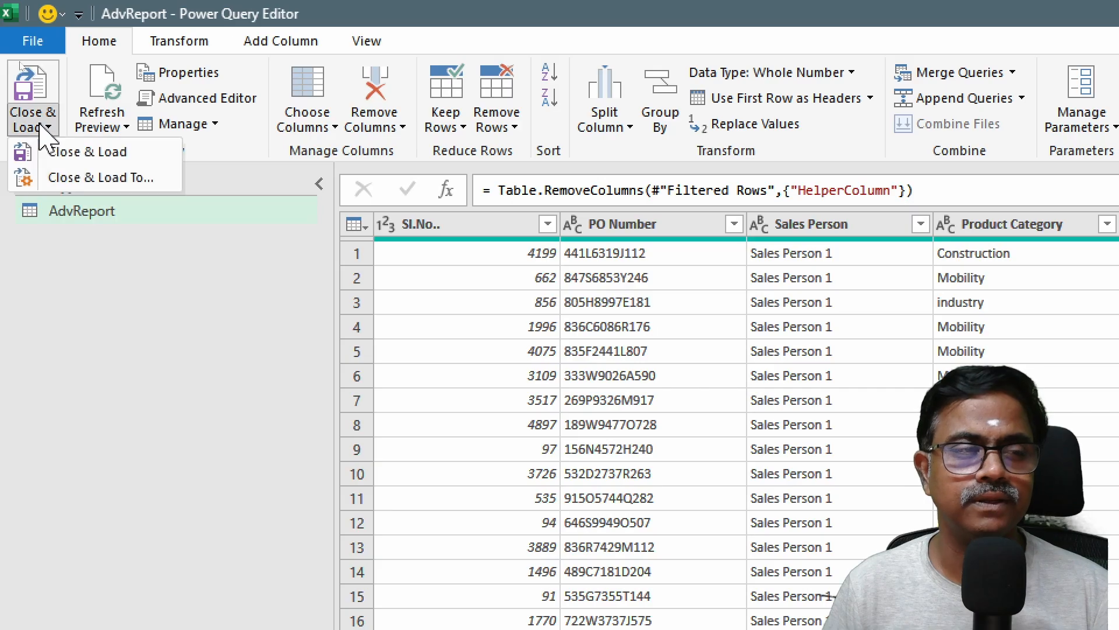
click(93, 177)
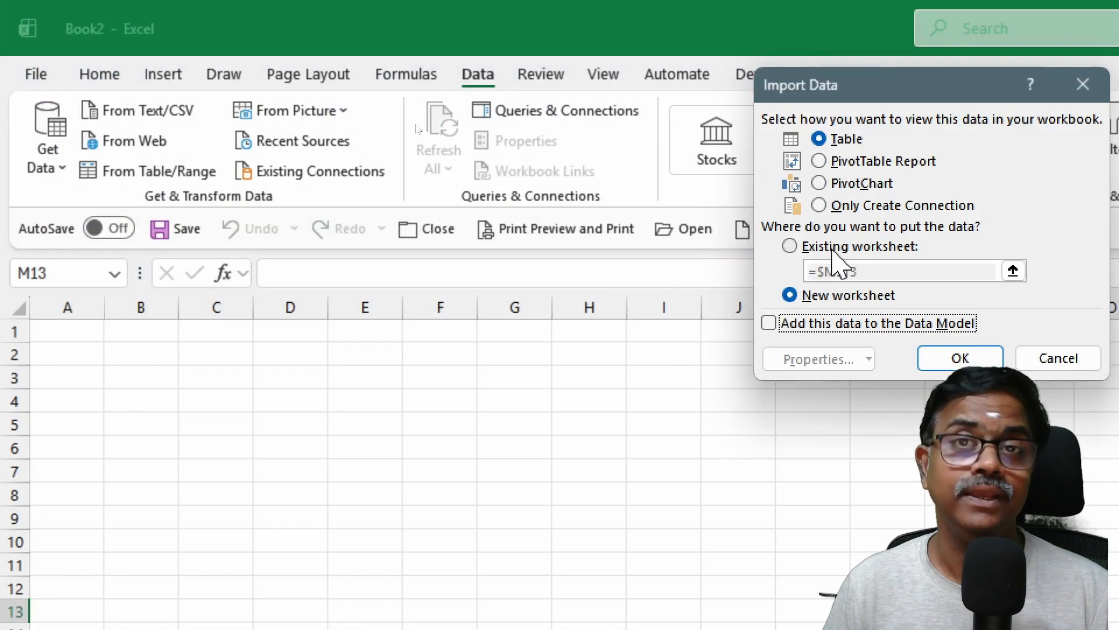
click(838, 247)
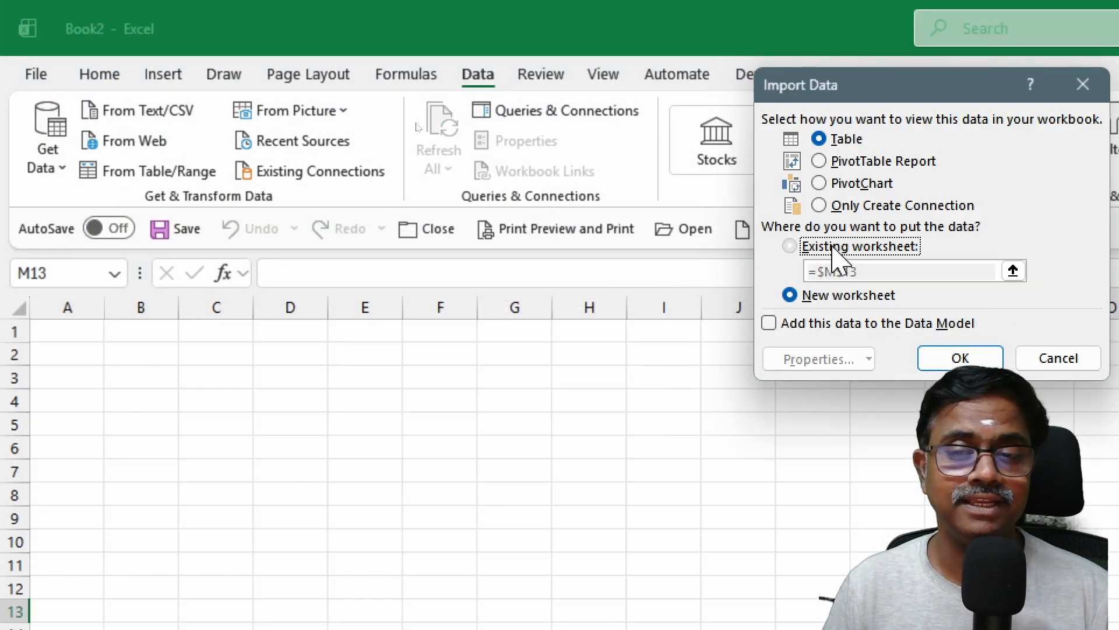
click(983, 271)
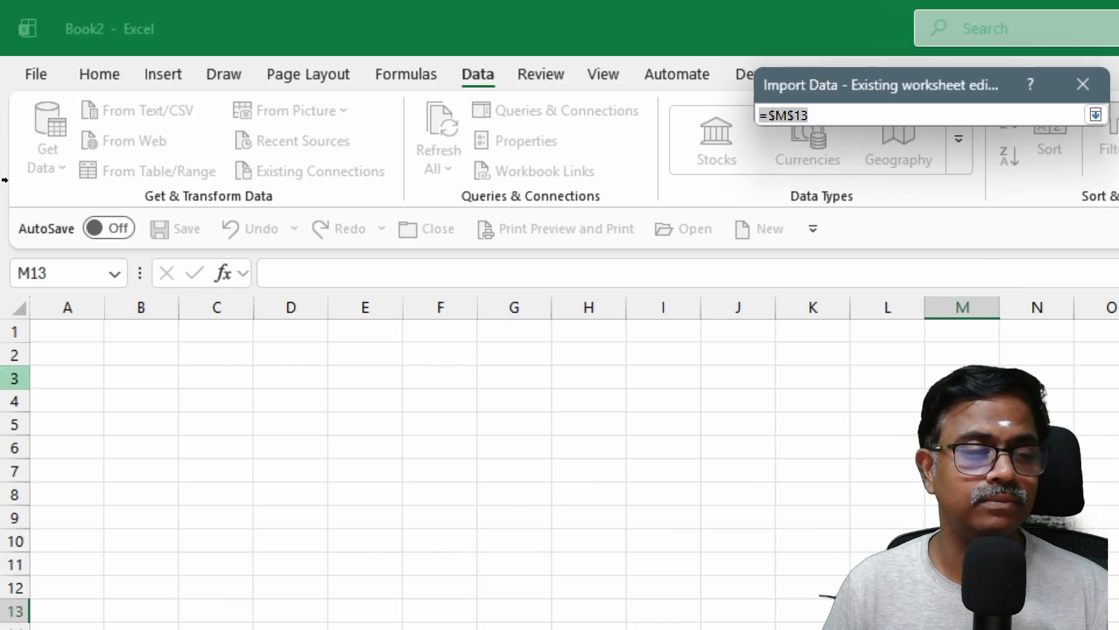
click(45, 340)
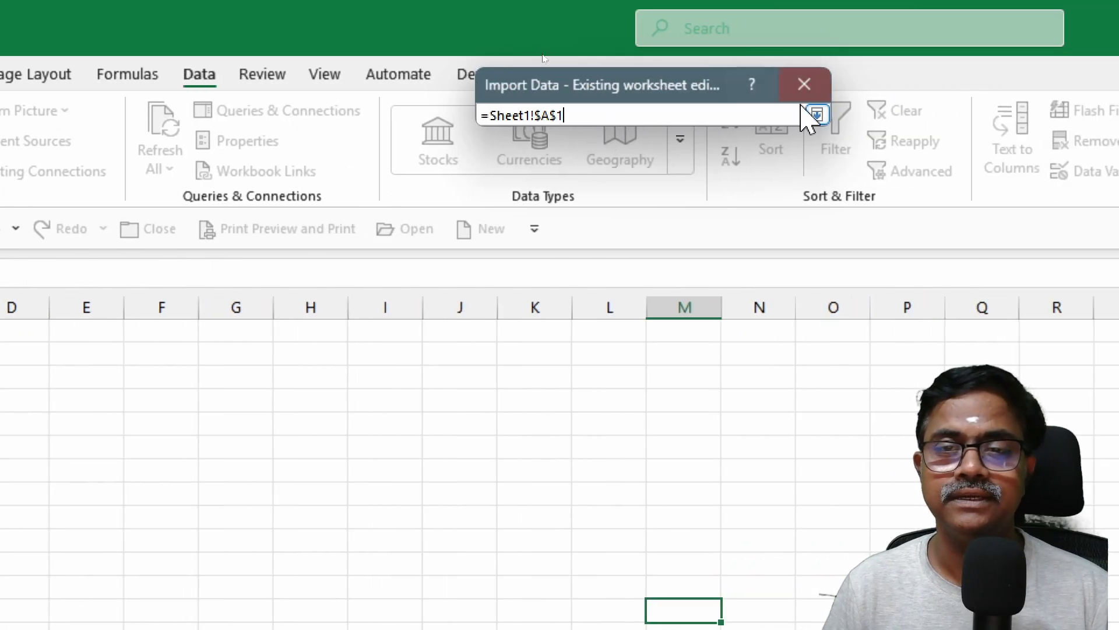
click(1096, 115)
click(707, 360)
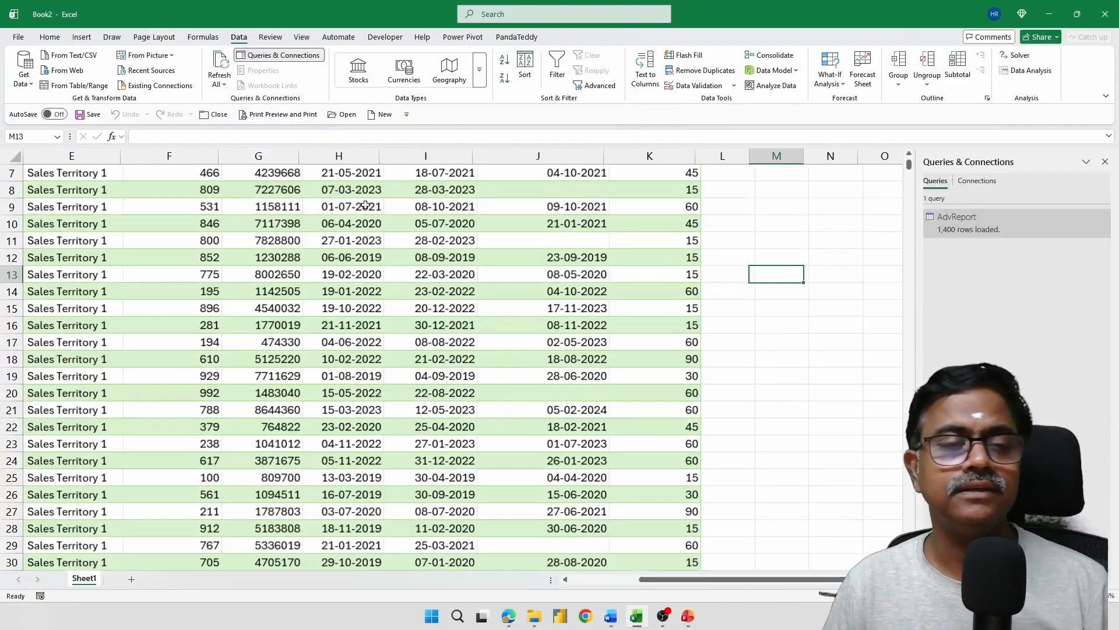
- Filter the loaded table to Sales Person 1 and check which sales territories are included
click(420, 174)
key(Escape)
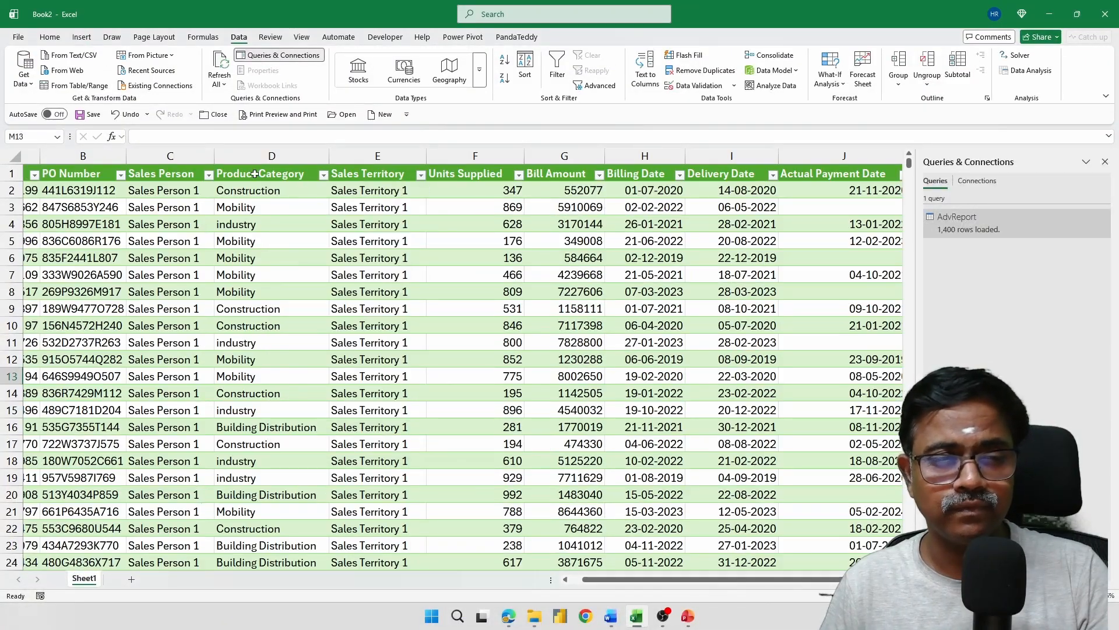
click(209, 174)
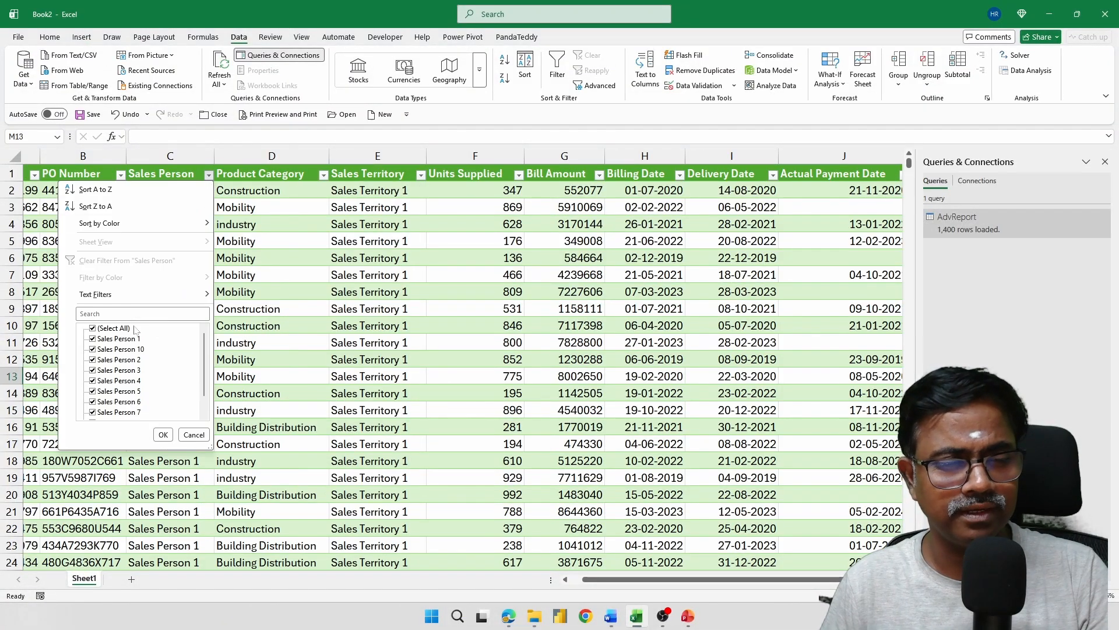
click(163, 425)
click(420, 174)
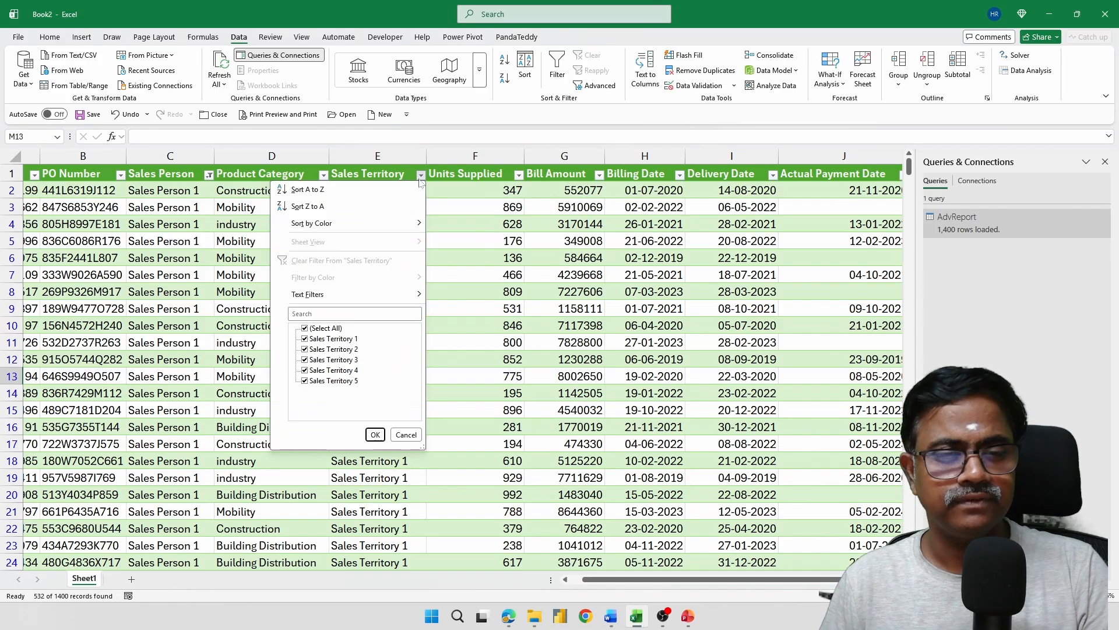
key(Escape)
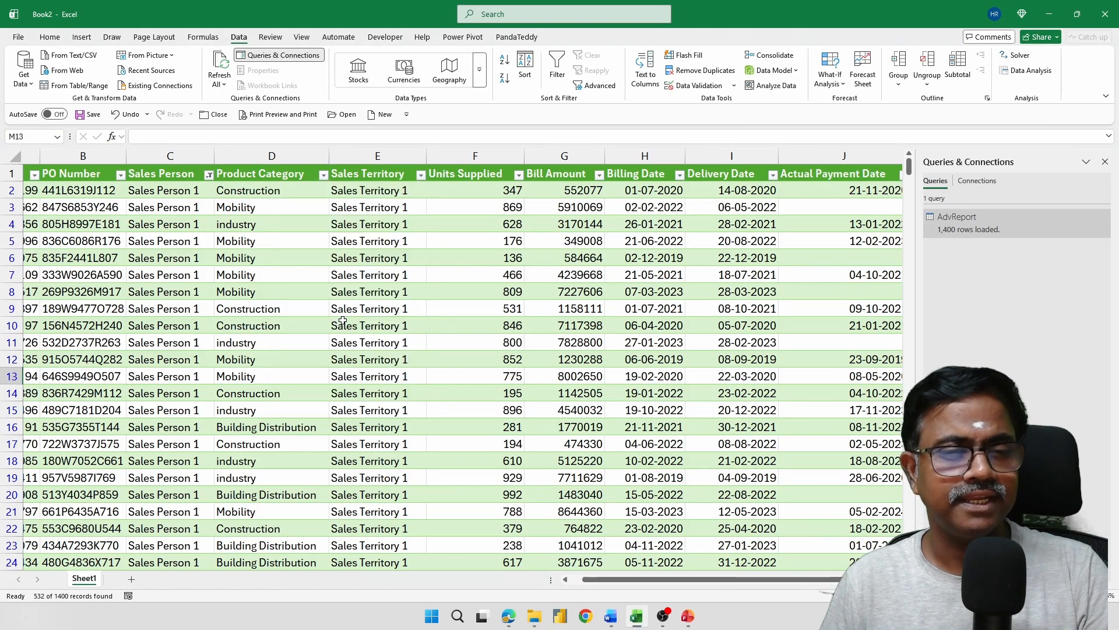
- Clear the Sales Person filter and filter the loaded table to only Sales Territory 4
click(204, 174)
key(Escape)
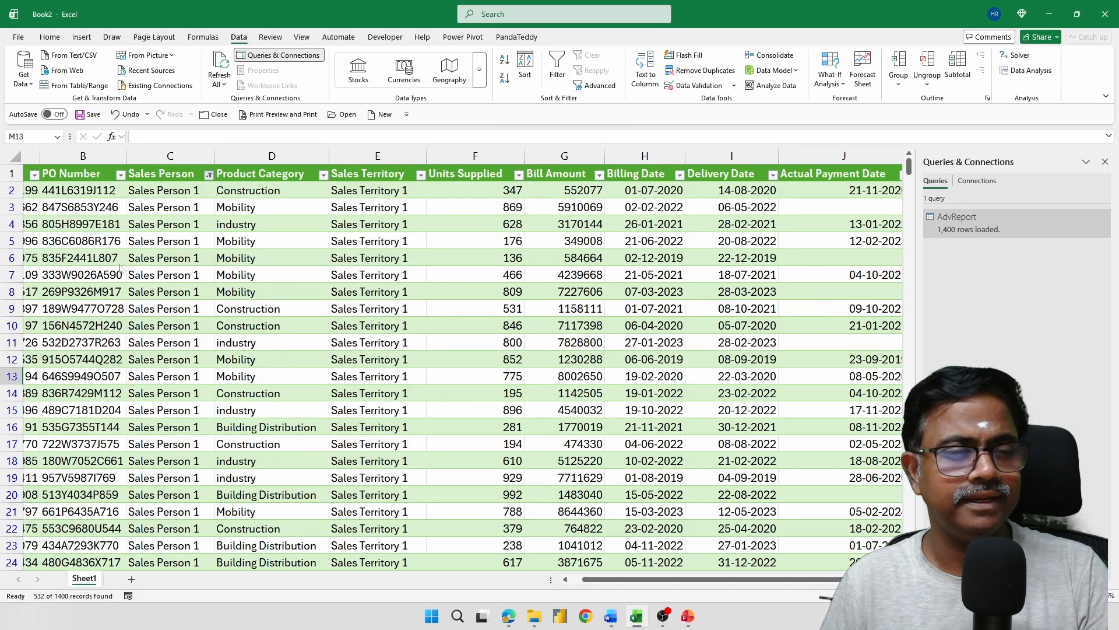
click(421, 175)
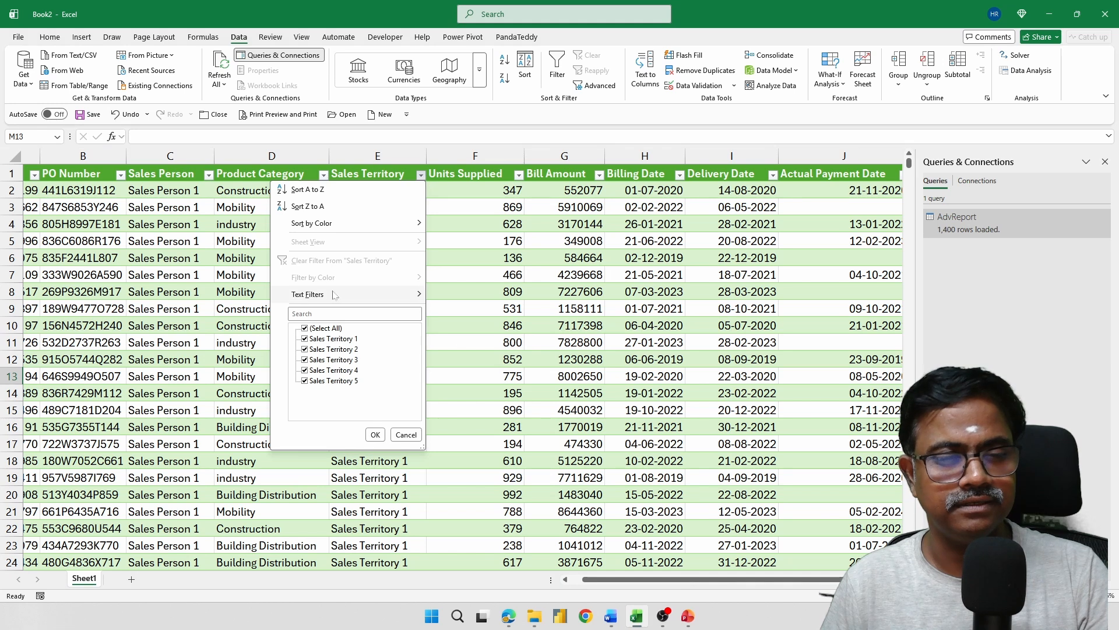
click(319, 328)
click(330, 360)
click(330, 359)
click(329, 370)
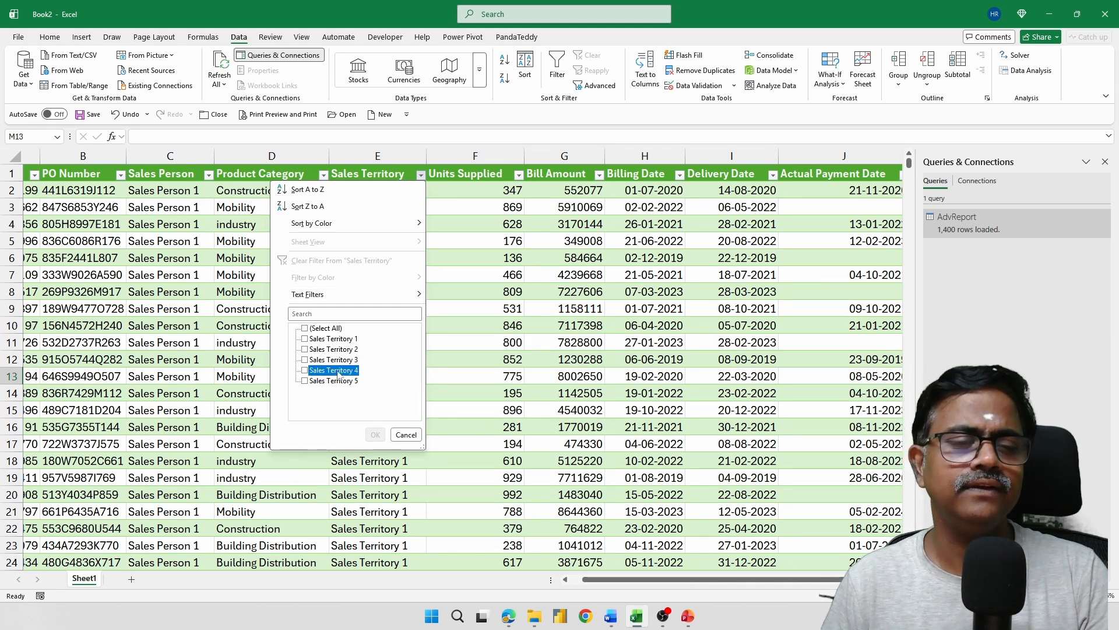
click(375, 435)
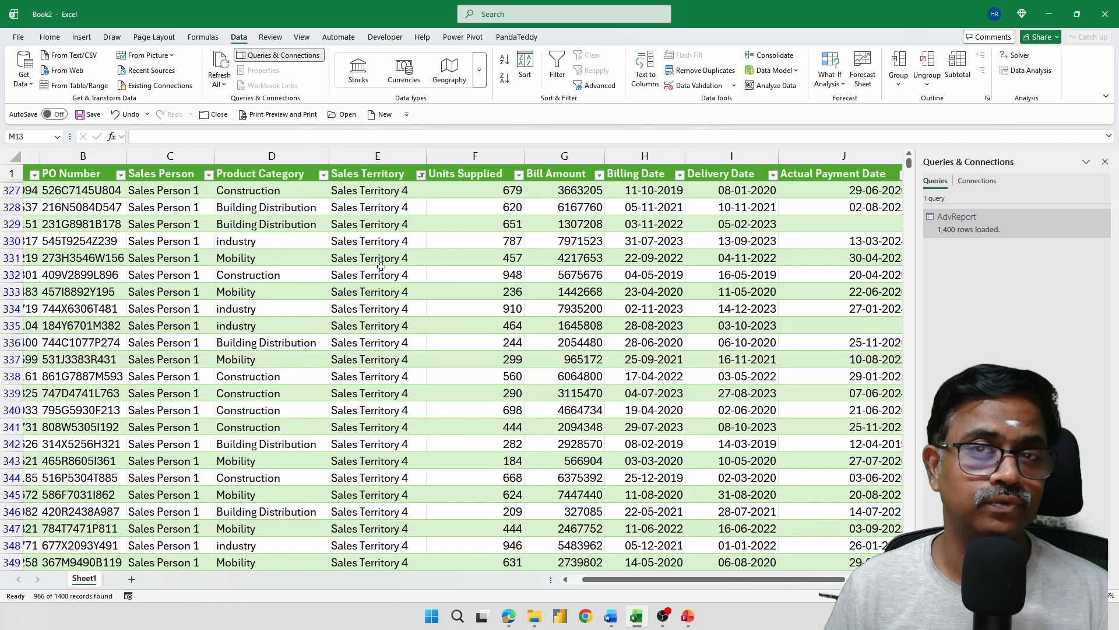